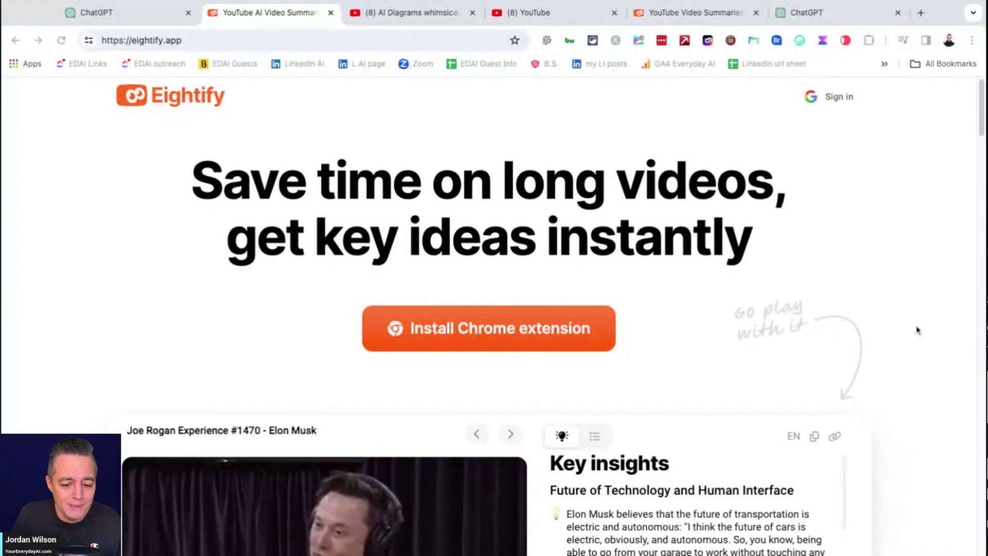
Open a new browser tab for visiting youreverydayai.com.
{"action": "key", "text": "ctrl+t"}
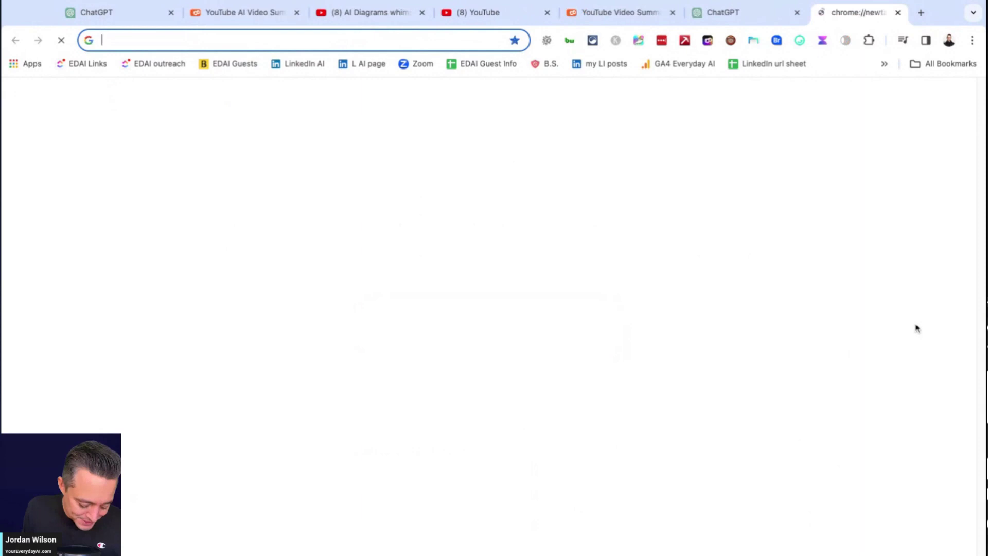
{"action": "type", "text": "youreverydayai.com"}
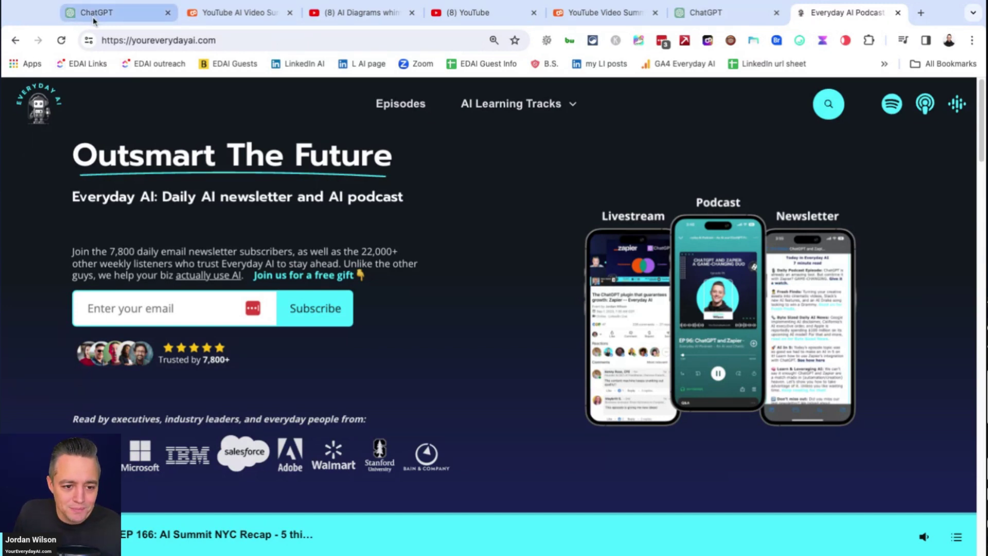
Back in ChatGPT, review the plugin list and the GPT-4, GPT-3.5 and Plugins model options.
{"action": "left_click", "coordinate": [713, 14]}
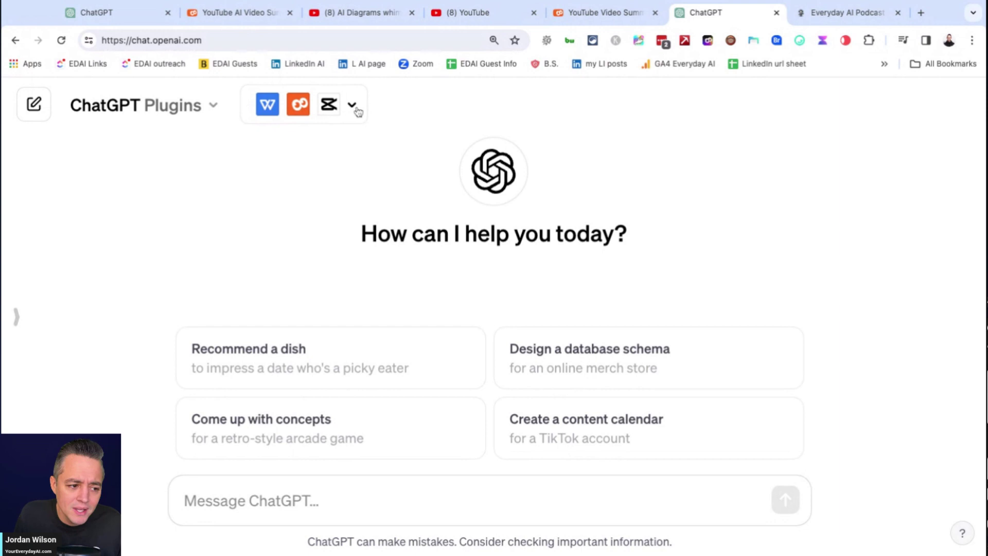
{"action": "left_click", "coordinate": [337, 116]}
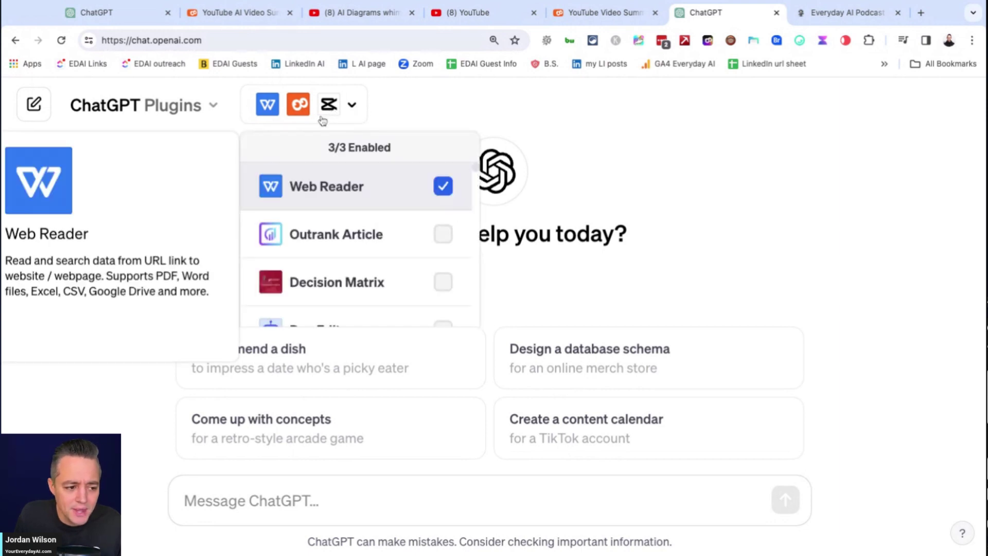
{"action": "left_click", "coordinate": [171, 112]}
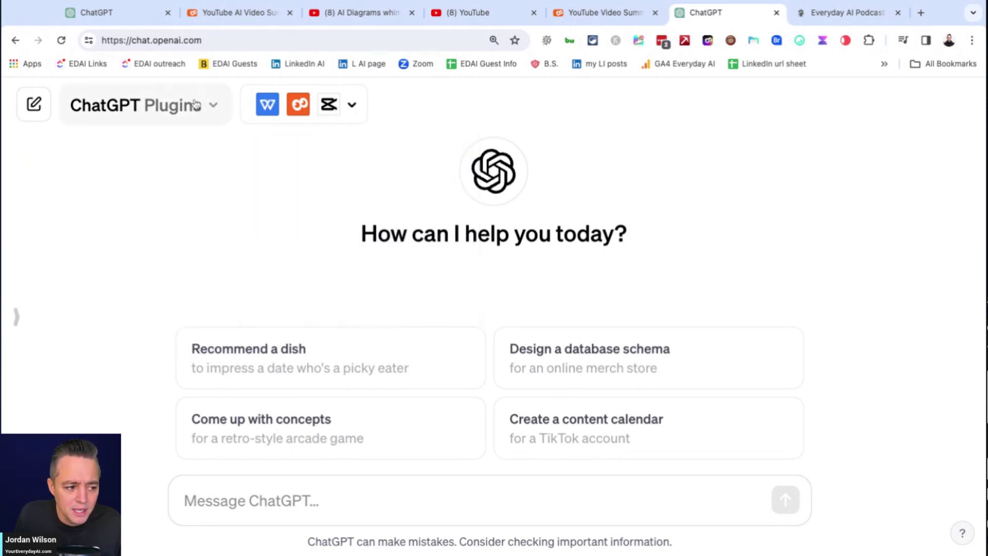
{"action": "left_click", "coordinate": [194, 103]}
{"action": "left_click", "coordinate": [351, 104]}
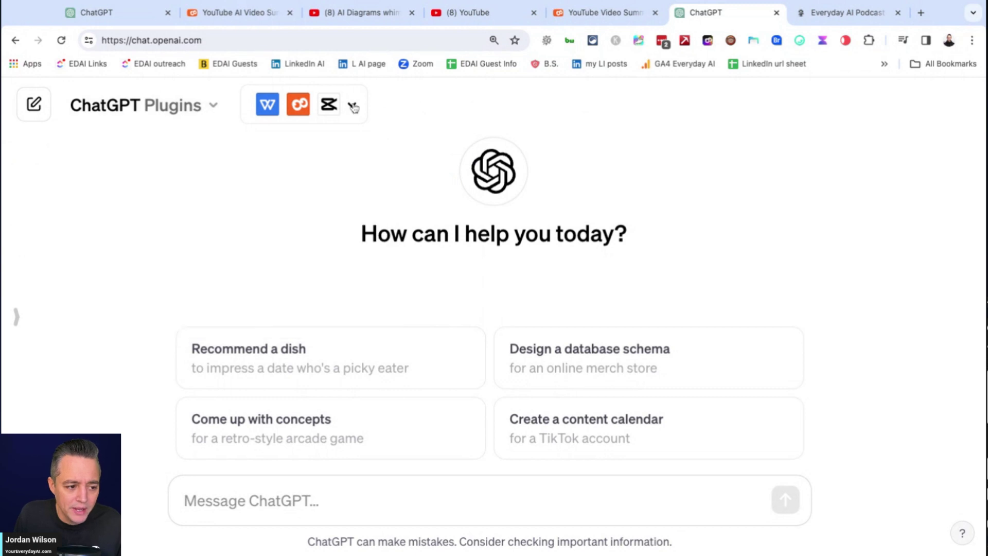
Zoom the page out and reopen the installed plugins dropdown.
{"action": "left_click", "coordinate": [352, 106]}
{"action": "scroll", "coordinate": [383, 274], "scroll_direction": "down", "scroll_amount": 3}
{"action": "scroll", "coordinate": [380, 260], "scroll_direction": "down", "scroll_amount": 3}
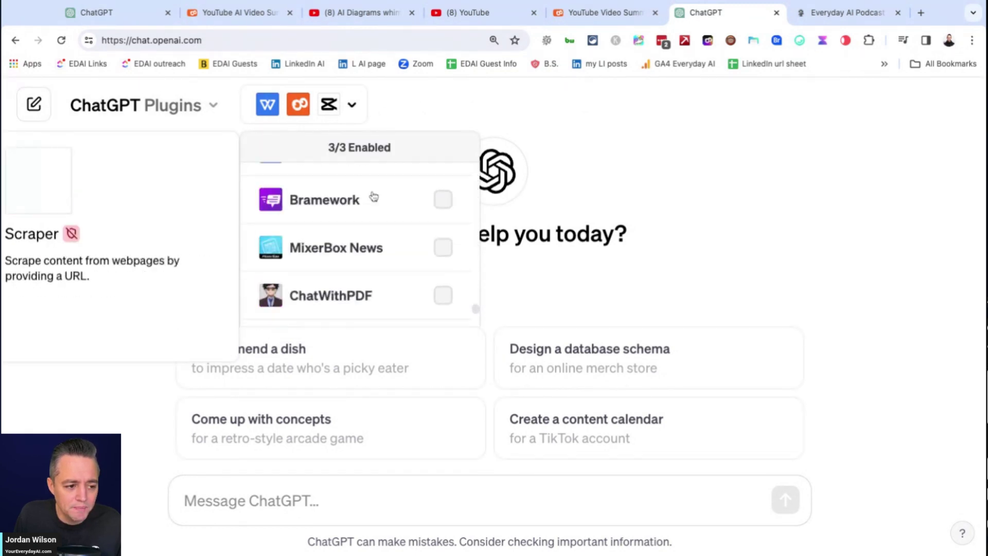
{"action": "scroll", "coordinate": [370, 196], "scroll_direction": "down", "scroll_amount": 3}
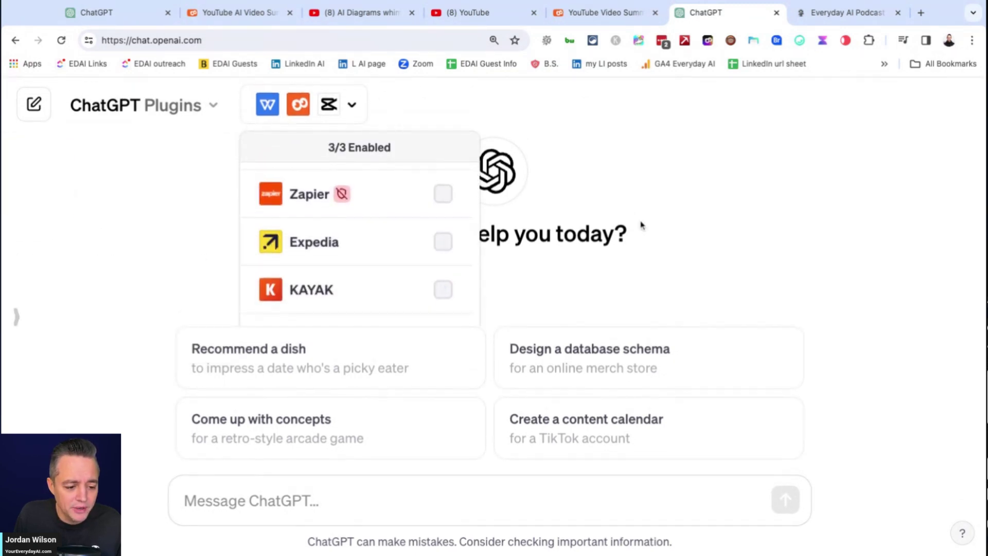
{"action": "left_click", "coordinate": [723, 188]}
{"action": "key", "text": "ctrl+minus"}
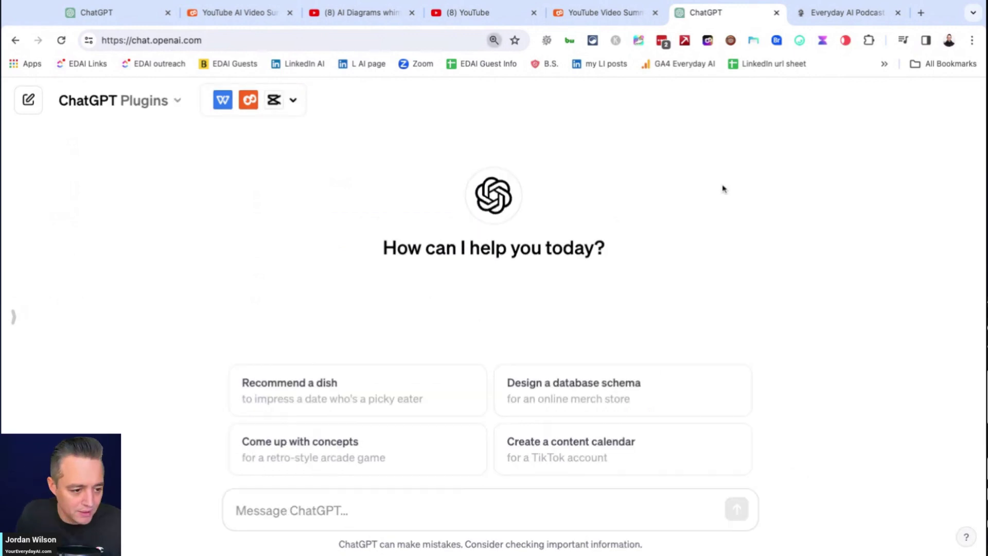
{"action": "left_click", "coordinate": [292, 101]}
{"action": "scroll", "coordinate": [316, 203], "scroll_direction": "down", "scroll_amount": 5}
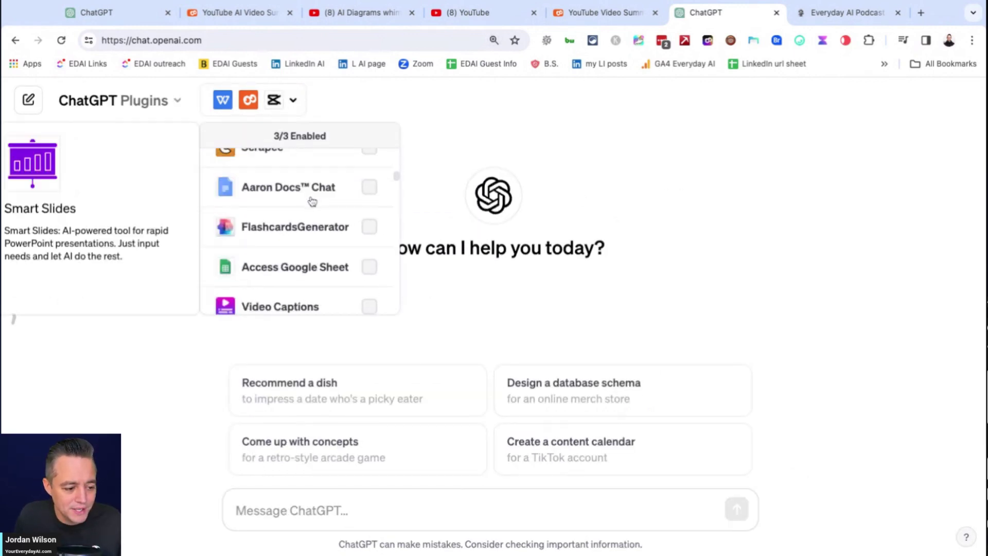
{"action": "scroll", "coordinate": [319, 258], "scroll_direction": "down", "scroll_amount": 5}
{"action": "scroll", "coordinate": [308, 285], "scroll_direction": "down", "scroll_amount": 5}
Search the plugin store for 'youtube summaries', confirm it's installed, then close the store.
{"action": "left_click", "coordinate": [300, 299]}
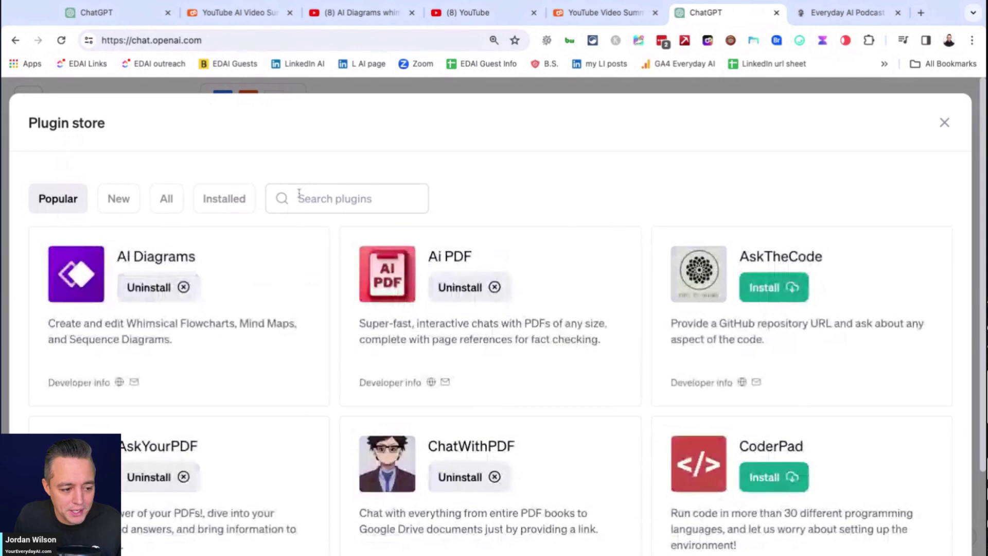
{"action": "left_click", "coordinate": [300, 202]}
{"action": "type", "text": "youtube"}
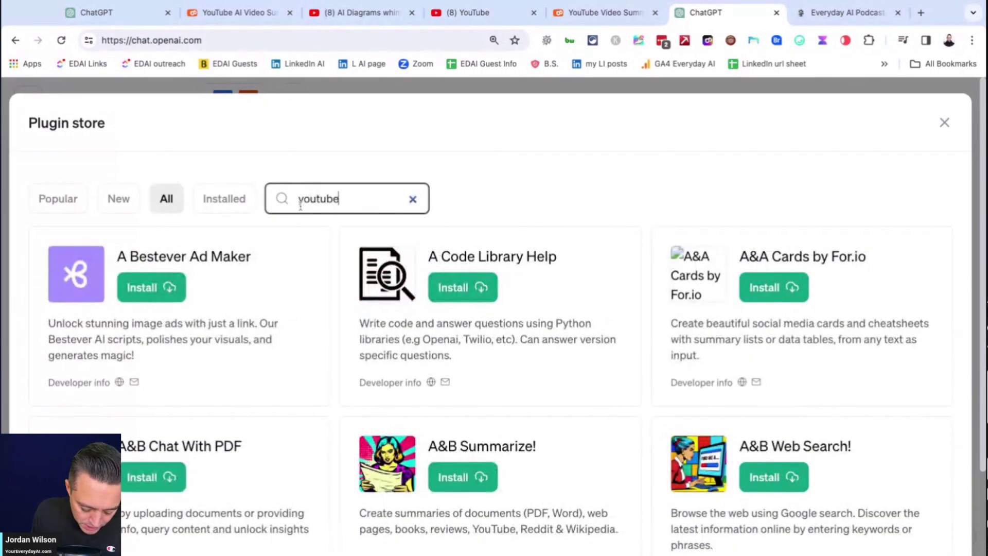
{"action": "type", "text": " summaries"}
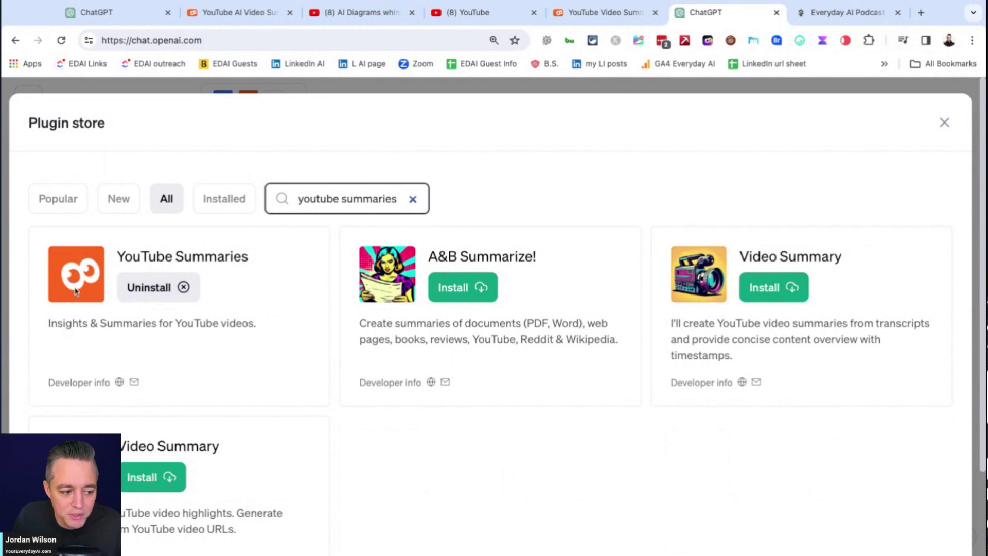
{"action": "left_click", "coordinate": [602, 159]}
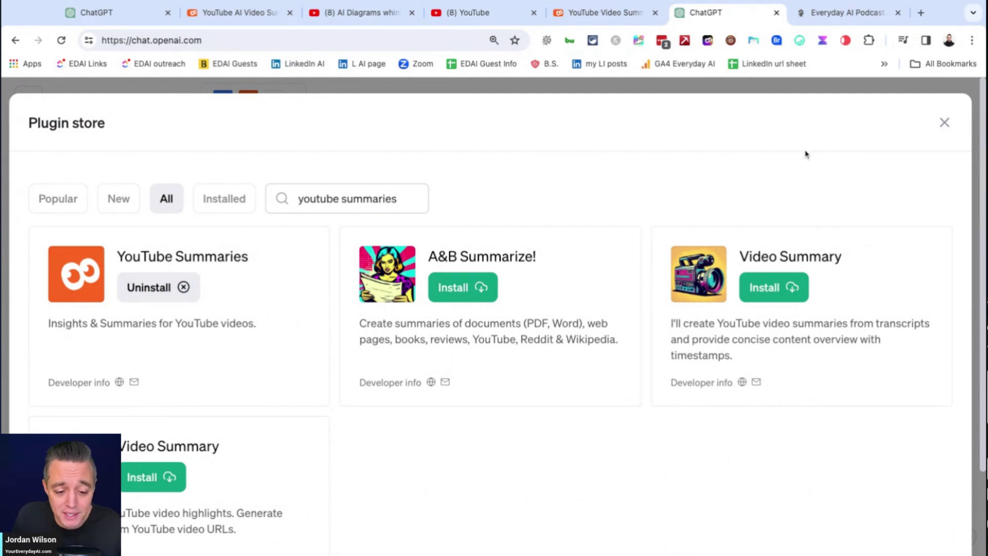
{"action": "left_click", "coordinate": [944, 124]}
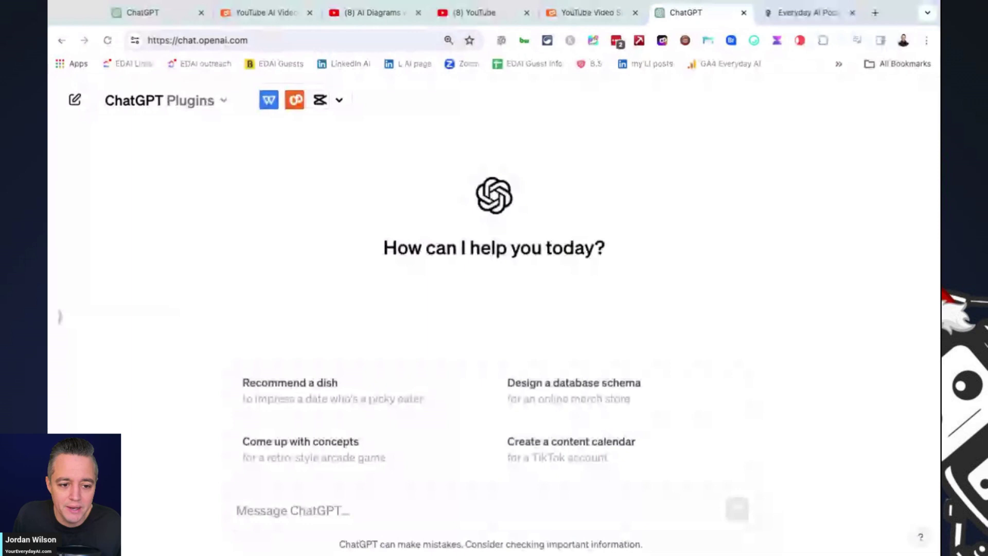
Send the question on YouTube Summaries' purpose and five business use-cases, zoom in, and view Eightify.
{"action": "type", "text": "What does the “Youtube summaries” plugin do and please give me 5 real, business use-cases for the plugin."}
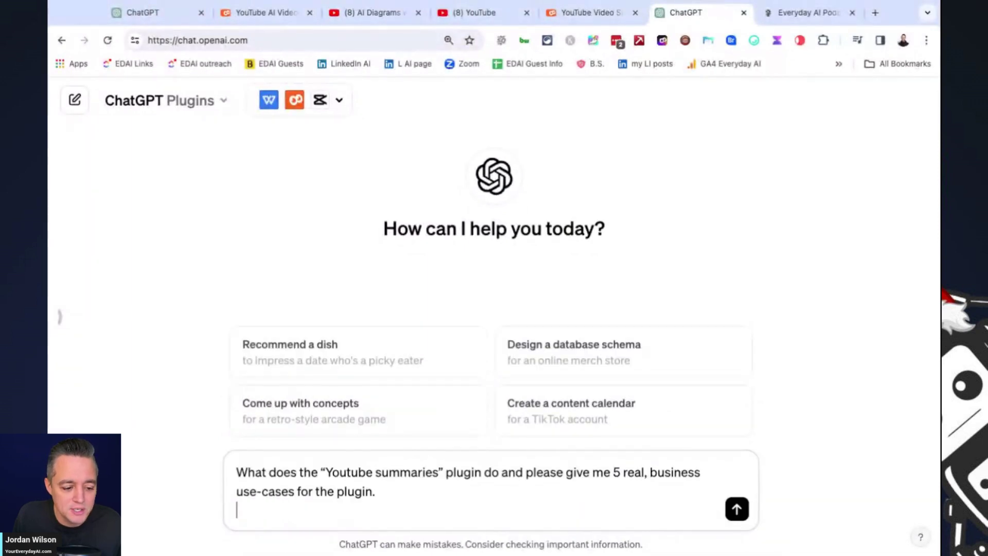
{"action": "key", "text": "Return"}
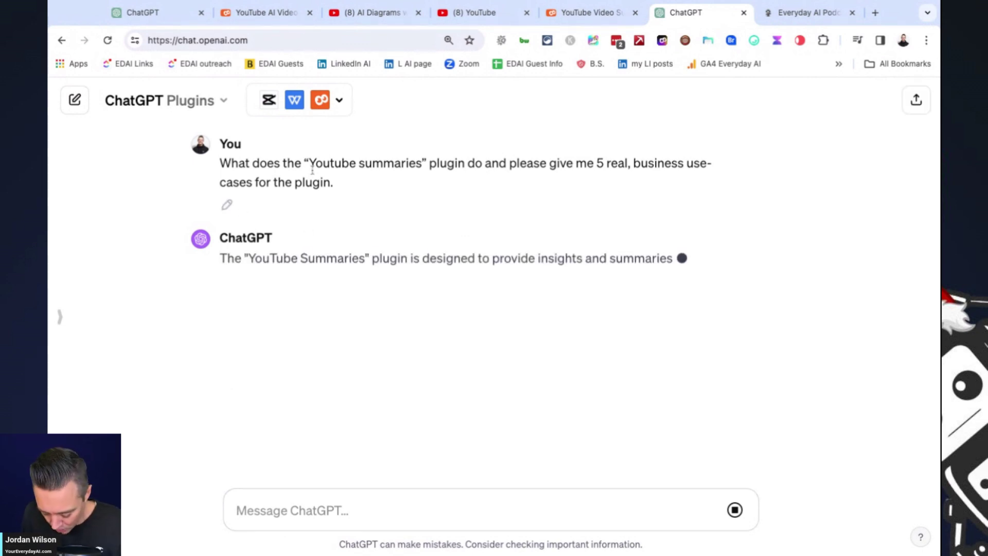
{"action": "key", "text": "ctrl+plus"}
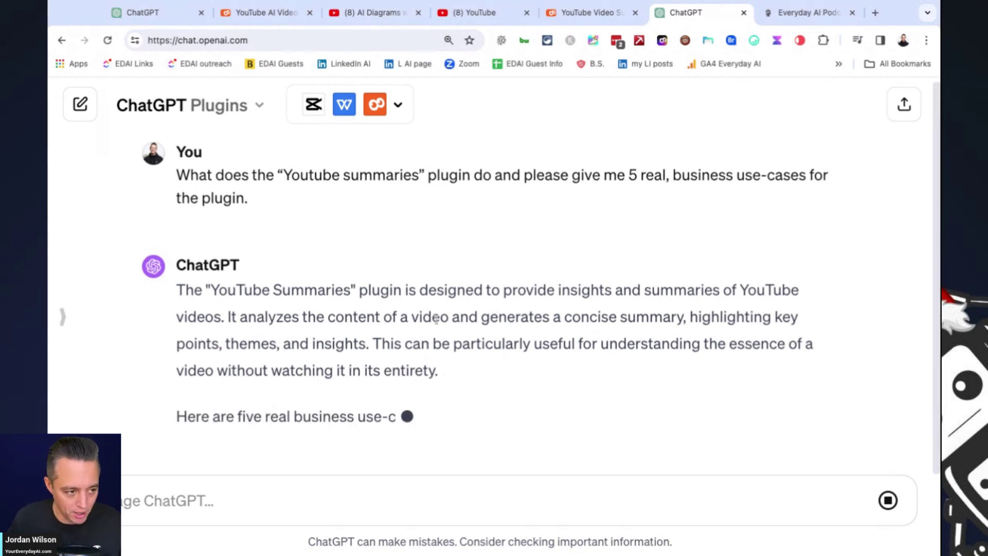
{"action": "left_click", "coordinate": [301, 12]}
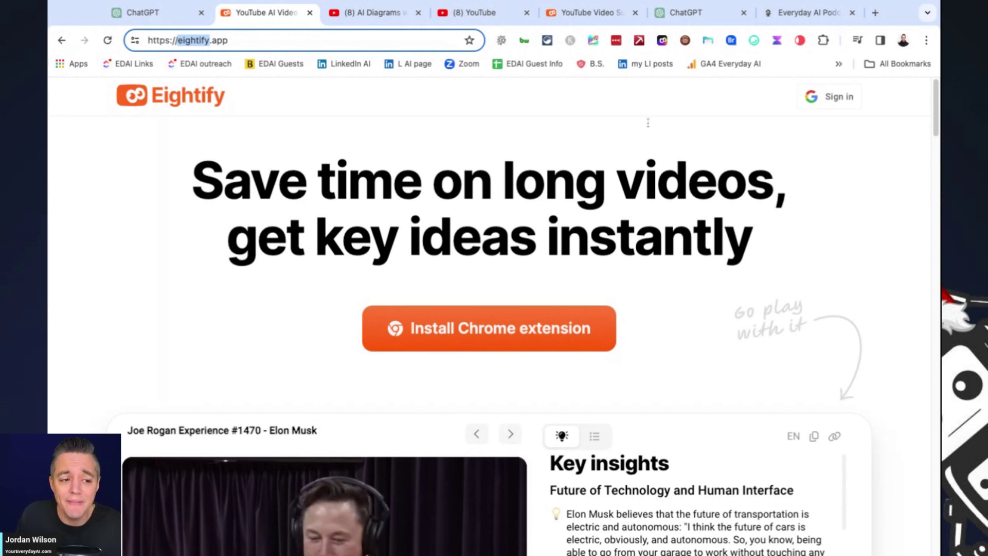
Switch to the AI Diagrams YouTube review tab showing its Key insights summary.
{"action": "left_click", "coordinate": [395, 14]}
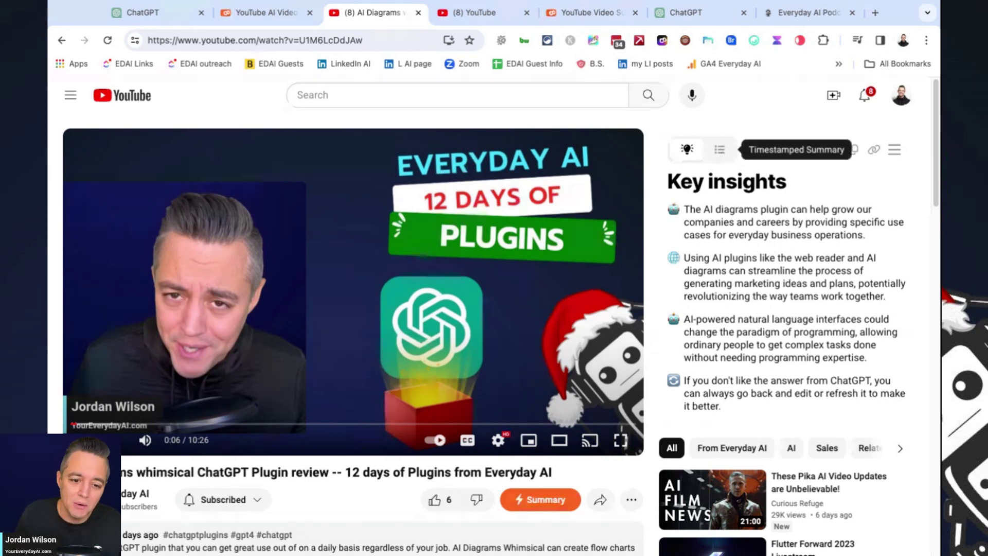
{"action": "left_click", "coordinate": [719, 150]}
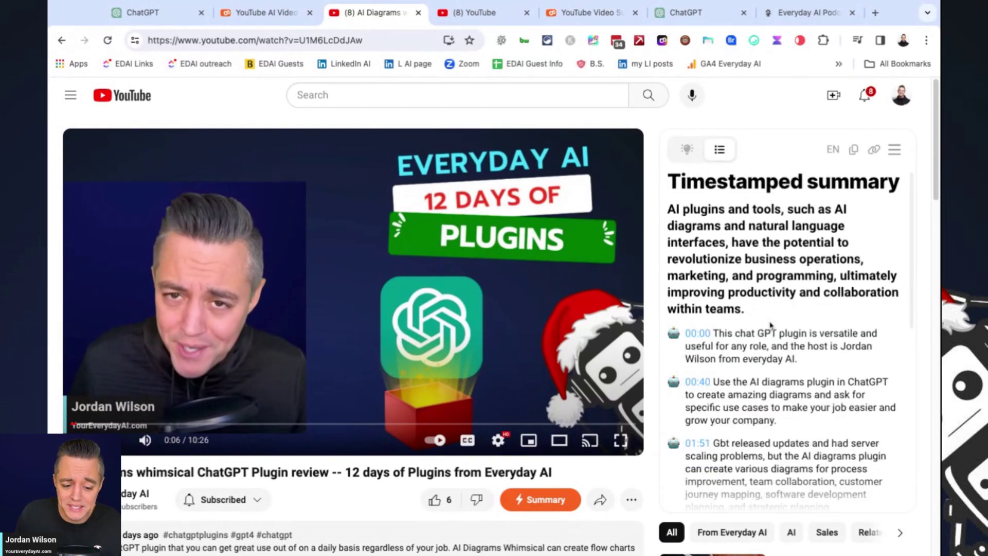
{"action": "scroll", "coordinate": [769, 325], "scroll_direction": "down", "scroll_amount": 5}
{"action": "scroll", "coordinate": [771, 327], "scroll_direction": "down", "scroll_amount": 5}
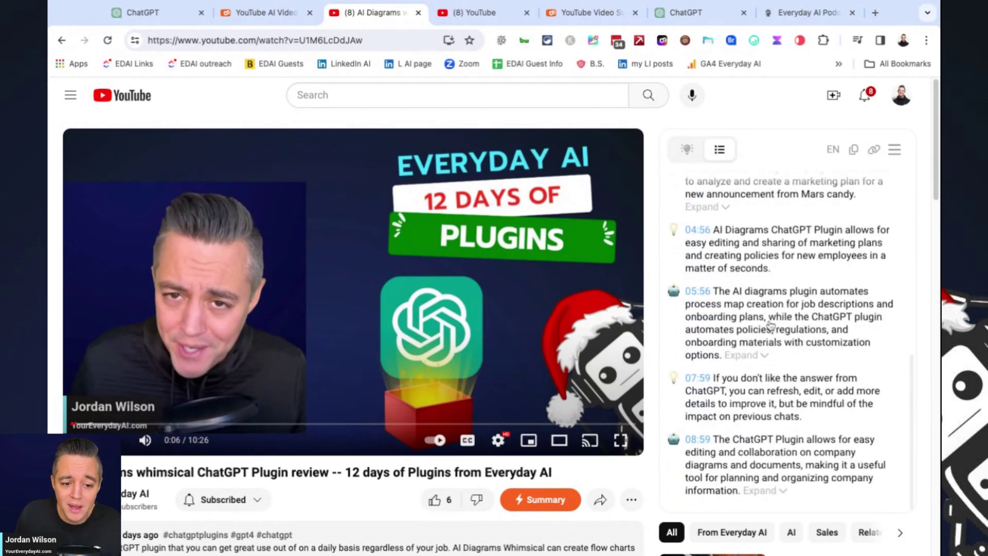
{"action": "left_click", "coordinate": [687, 148]}
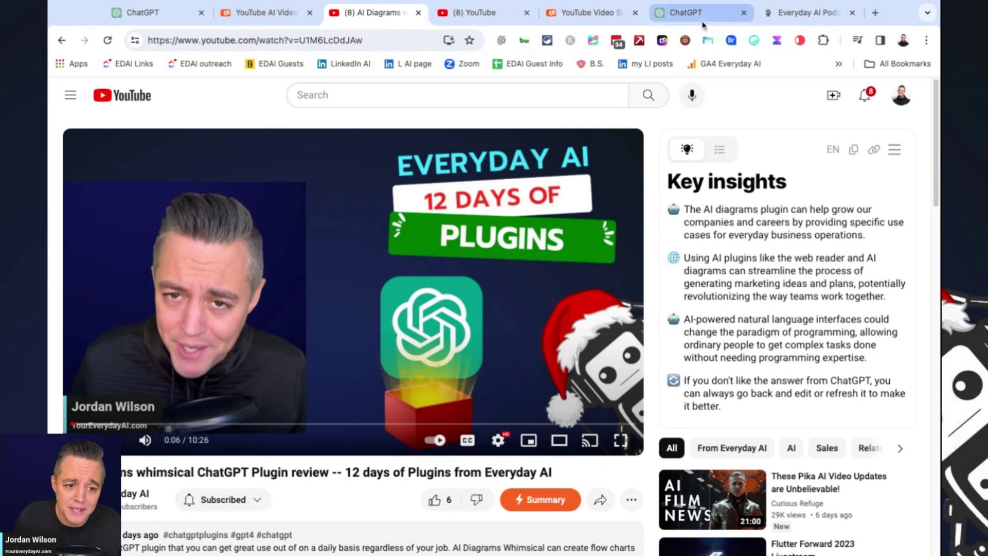
Paste the Whimsical video recap prompt, check its YouTube link against the video, and send it.
{"action": "left_click", "coordinate": [685, 12]}
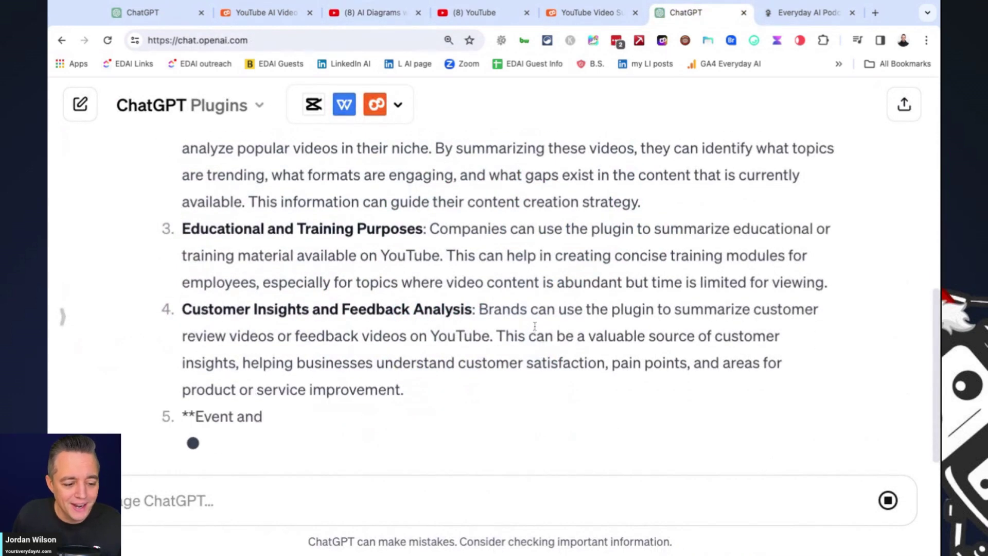
{"action": "scroll", "coordinate": [550, 333], "scroll_direction": "up", "scroll_amount": 2}
{"action": "scroll", "coordinate": [549, 334], "scroll_direction": "up", "scroll_amount": 2}
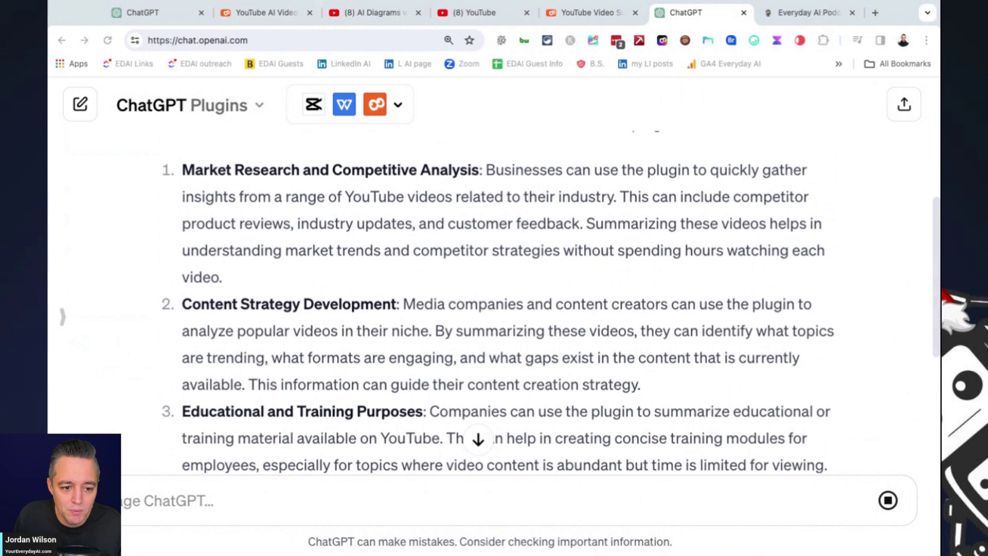
{"action": "scroll", "coordinate": [549, 333], "scroll_direction": "down", "scroll_amount": 2}
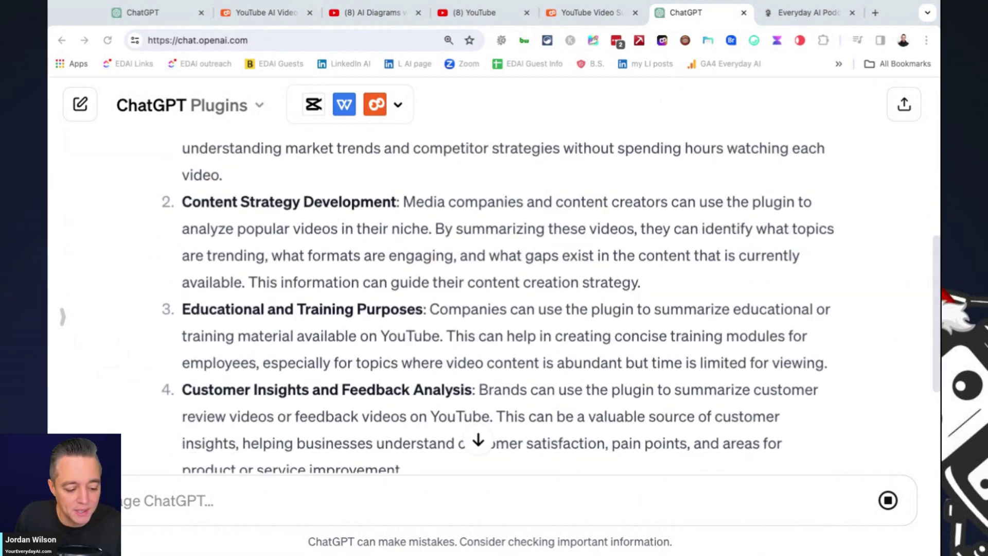
{"action": "scroll", "coordinate": [549, 334], "scroll_direction": "down", "scroll_amount": 2}
{"action": "scroll", "coordinate": [549, 334], "scroll_direction": "down", "scroll_amount": 2}
{"action": "key", "text": "ctrl+v"}
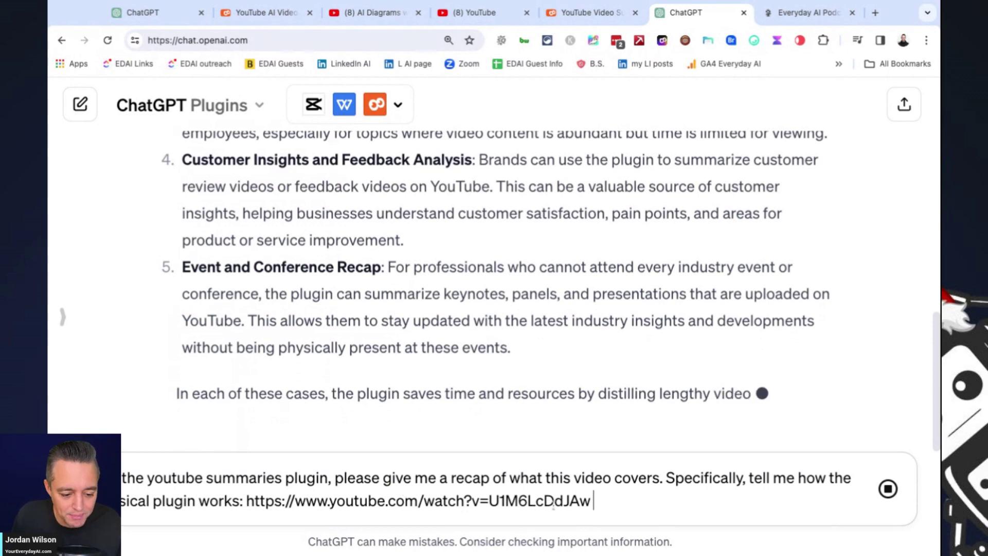
{"action": "triple_click", "coordinate": [596, 504]}
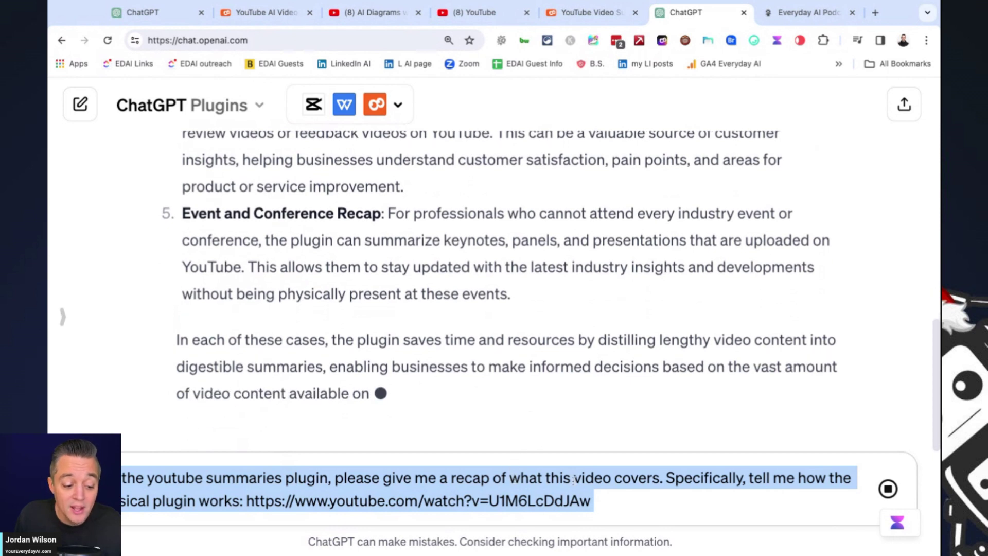
{"action": "left_click", "coordinate": [646, 478]}
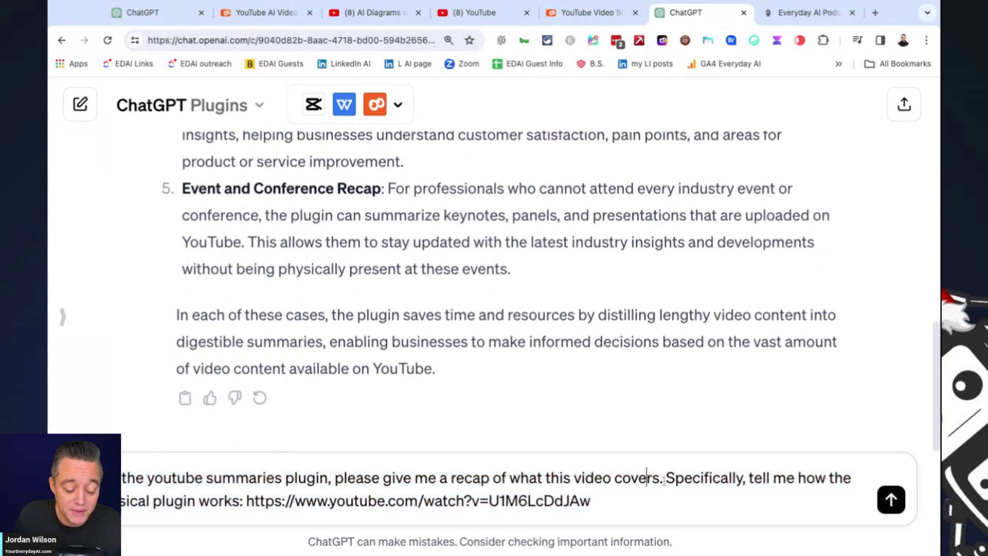
{"action": "left_click_drag", "start_coordinate": [641, 501], "coordinate": [246, 501]}
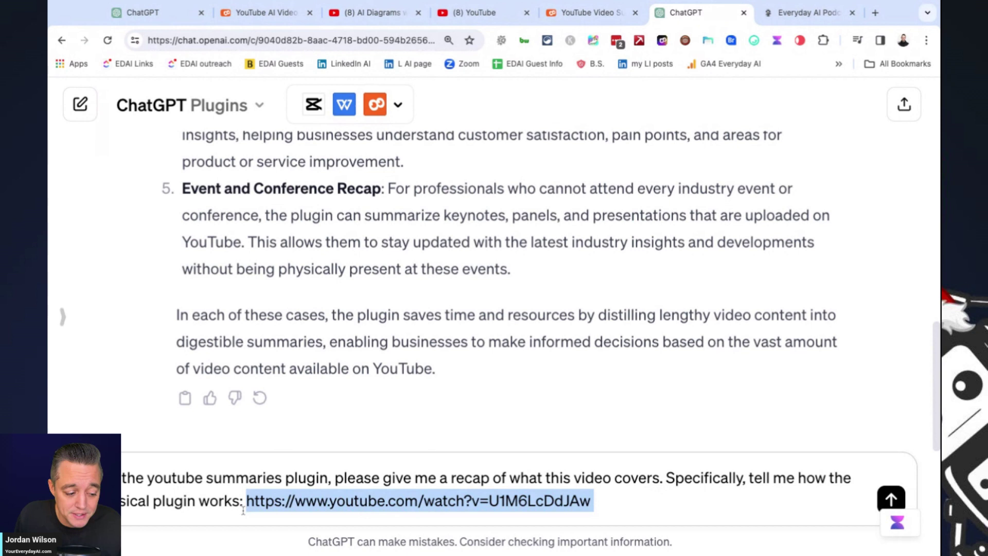
{"action": "left_click", "coordinate": [667, 480]}
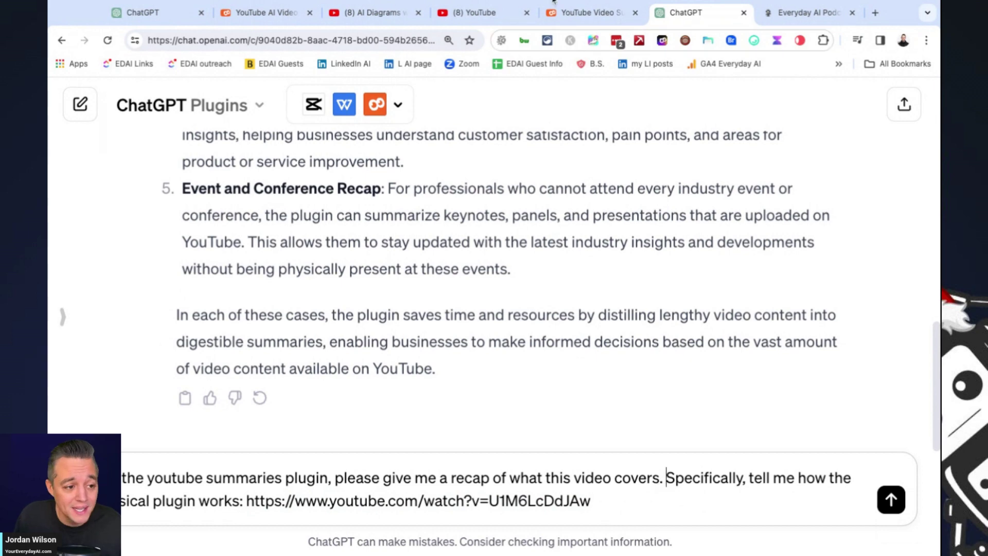
{"action": "left_click", "coordinate": [364, 15]}
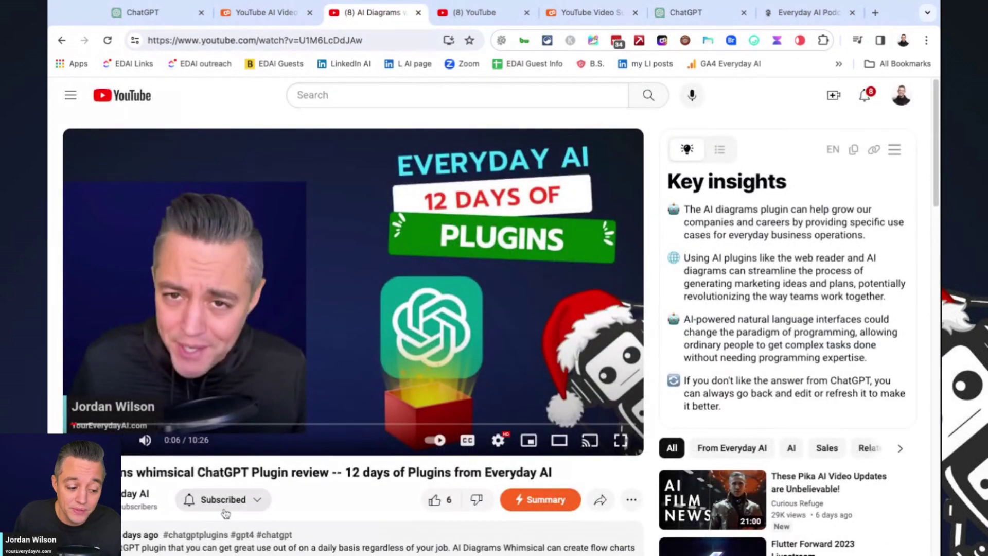
{"action": "left_click", "coordinate": [705, 13]}
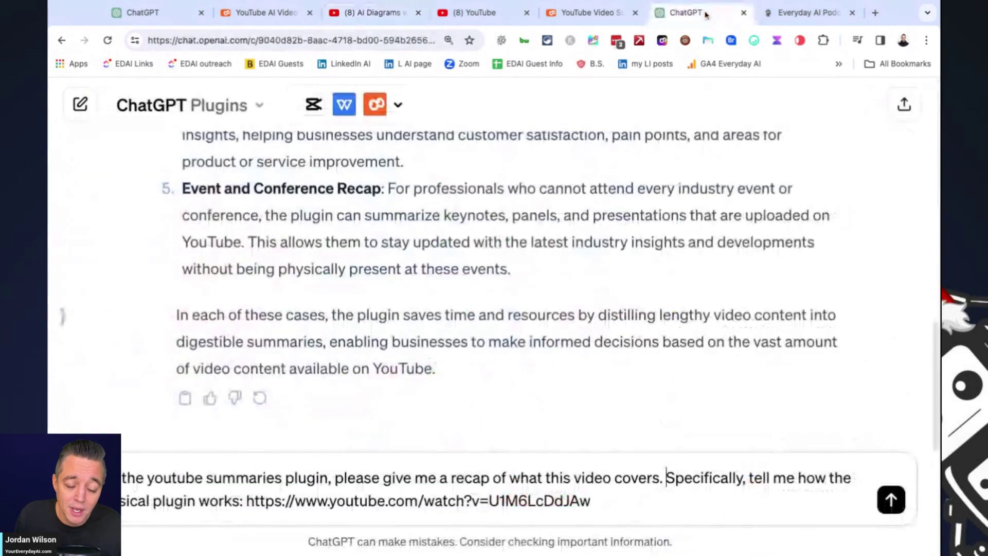
{"action": "left_click_drag", "start_coordinate": [591, 500], "coordinate": [591, 477]}
{"action": "key", "text": "Return"}
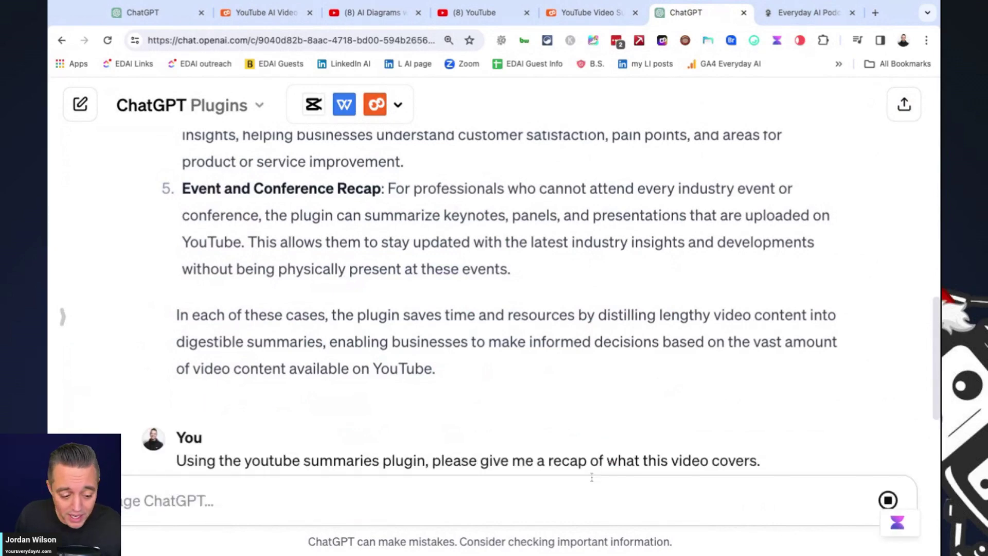
{"action": "scroll", "coordinate": [512, 360], "scroll_direction": "up", "scroll_amount": 3}
{"action": "scroll", "coordinate": [512, 360], "scroll_direction": "up", "scroll_amount": 8}
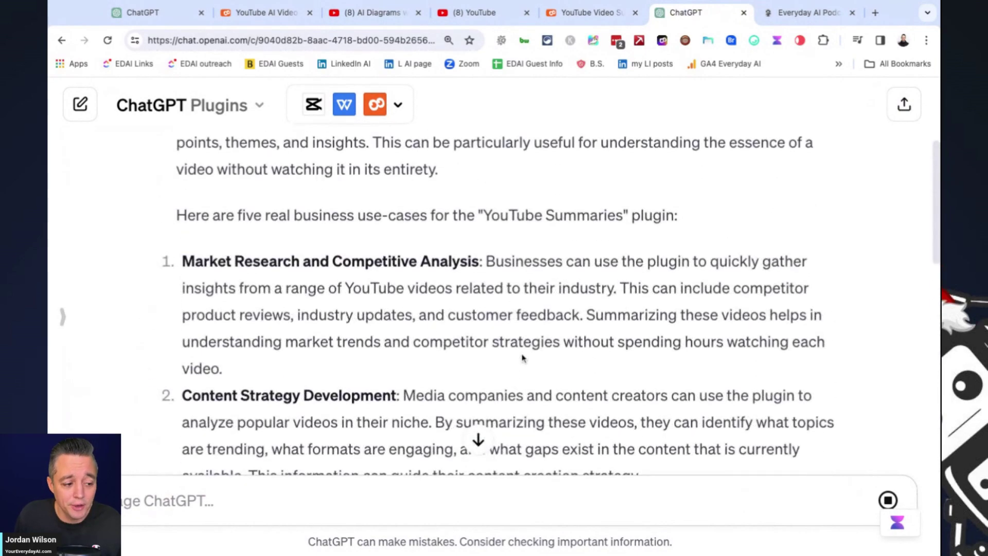
{"action": "scroll", "coordinate": [527, 344], "scroll_direction": "up", "scroll_amount": 2}
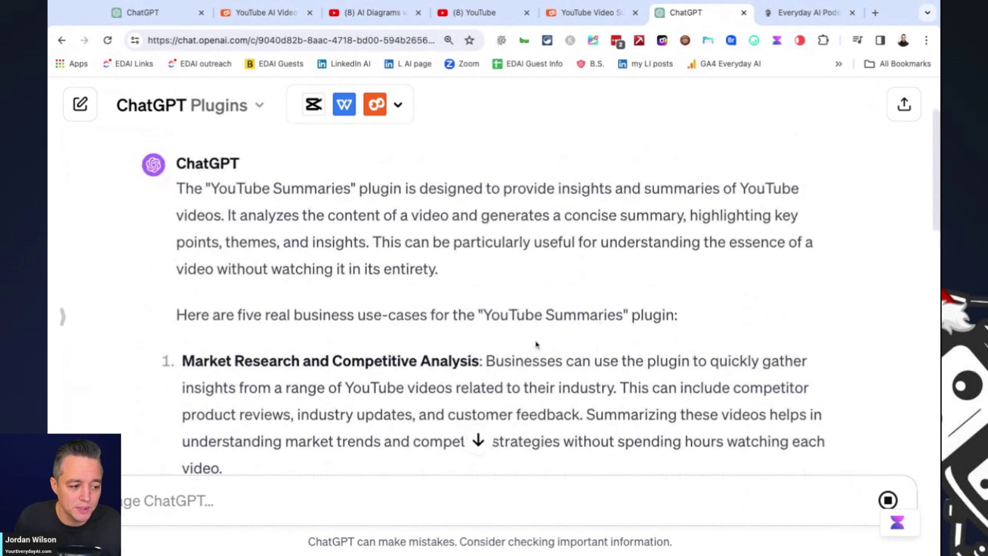
Highlight the reply's headings: Market Research, Educational and Training, Customer Insights, and Event Recap.
{"action": "mouse_move", "coordinate": [344, 189]}
{"action": "left_mouse_down"}
{"action": "mouse_move", "coordinate": [476, 216]}
{"action": "mouse_move", "coordinate": [487, 242]}
{"action": "mouse_move", "coordinate": [438, 270]}
{"action": "left_mouse_up"}
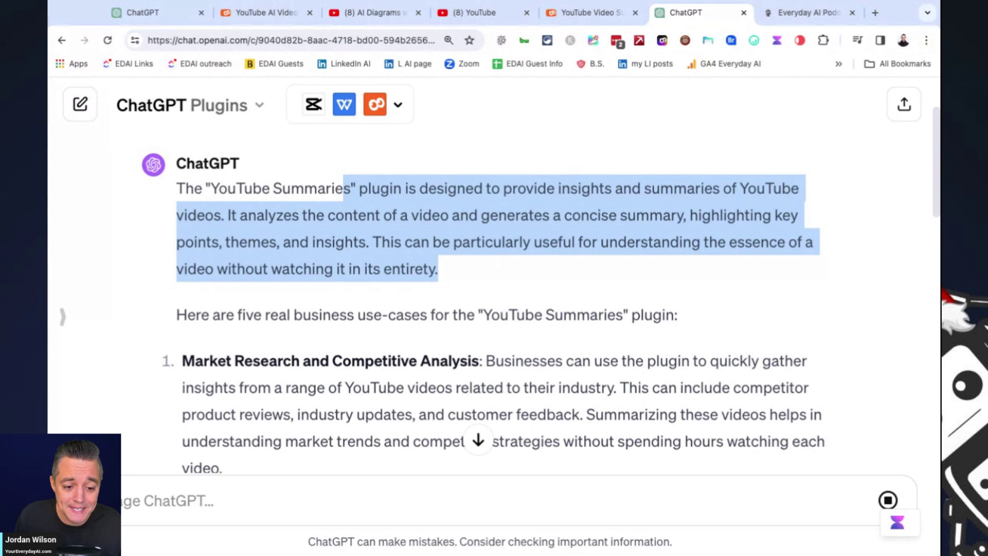
{"action": "left_click", "coordinate": [487, 232]}
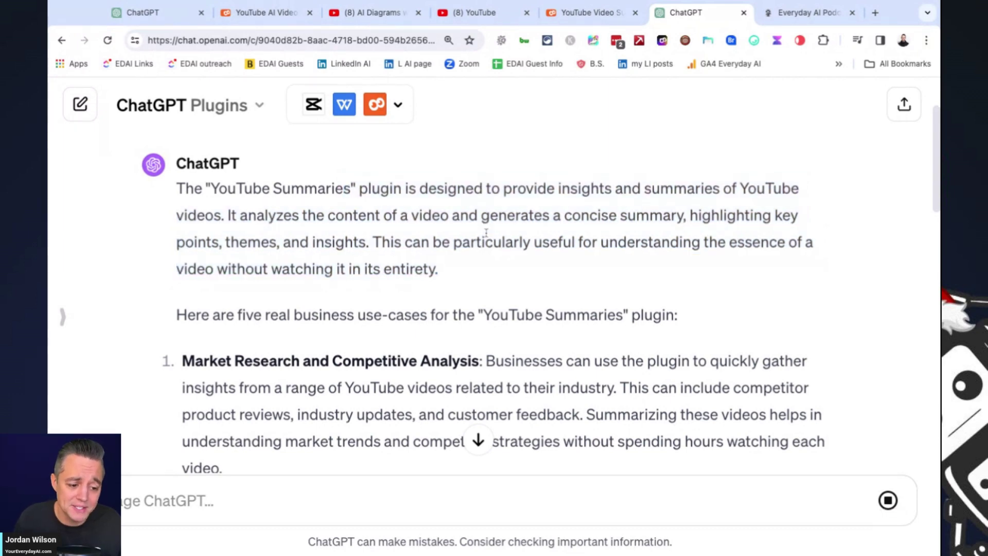
{"action": "scroll", "coordinate": [496, 238], "scroll_direction": "down", "scroll_amount": 3}
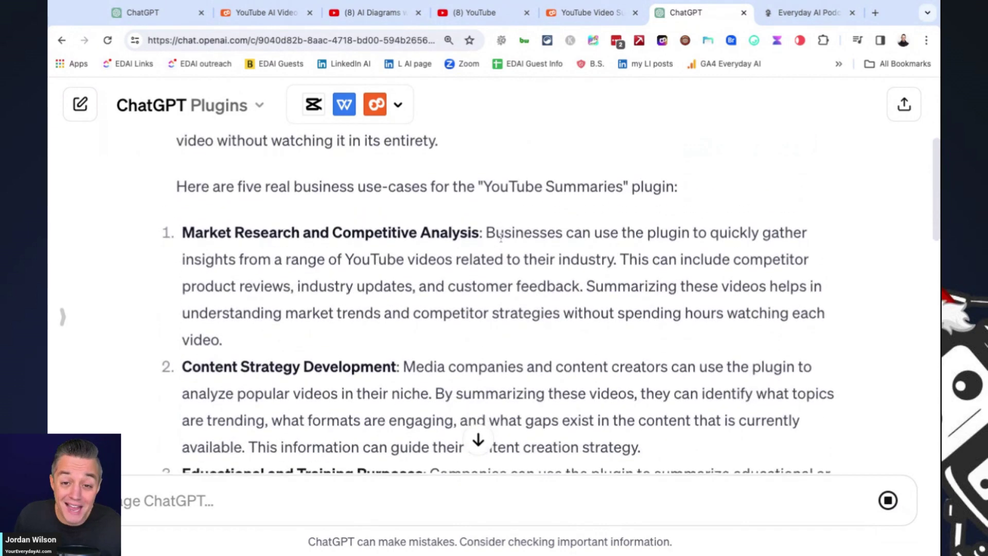
{"action": "left_click_drag", "start_coordinate": [493, 230], "coordinate": [182, 231]}
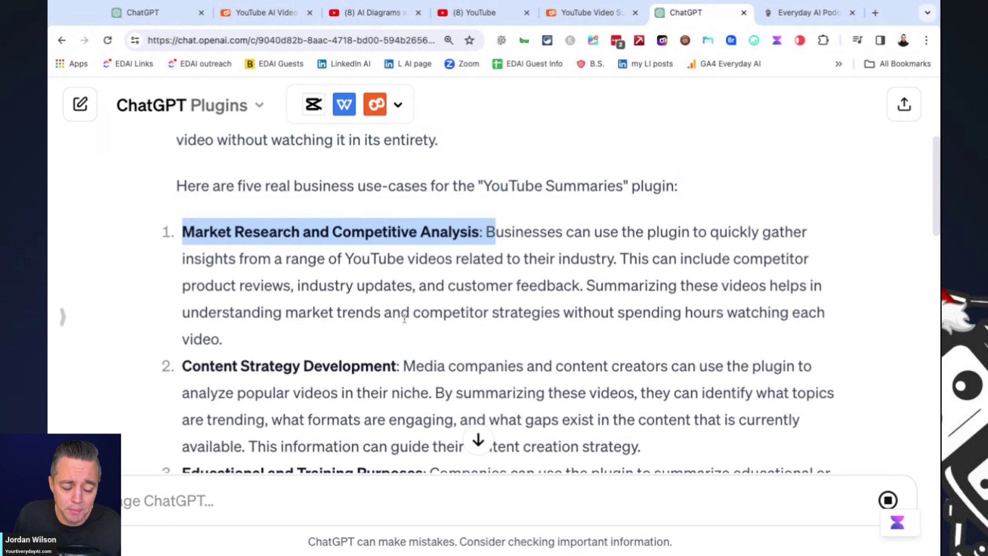
{"action": "left_click_drag", "start_coordinate": [417, 366], "coordinate": [182, 365]}
{"action": "scroll", "coordinate": [418, 300], "scroll_direction": "down", "scroll_amount": 1}
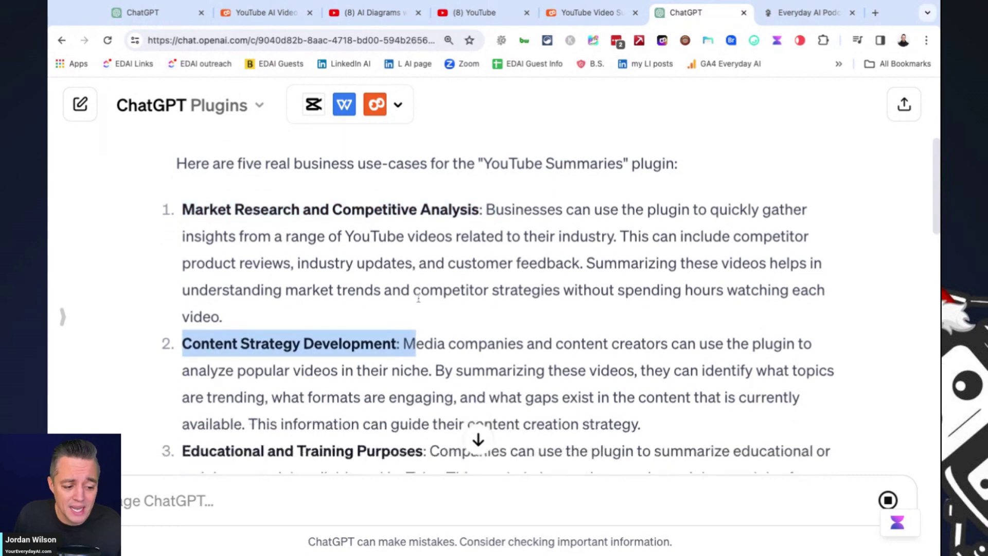
{"action": "scroll", "coordinate": [417, 299], "scroll_direction": "down", "scroll_amount": 2}
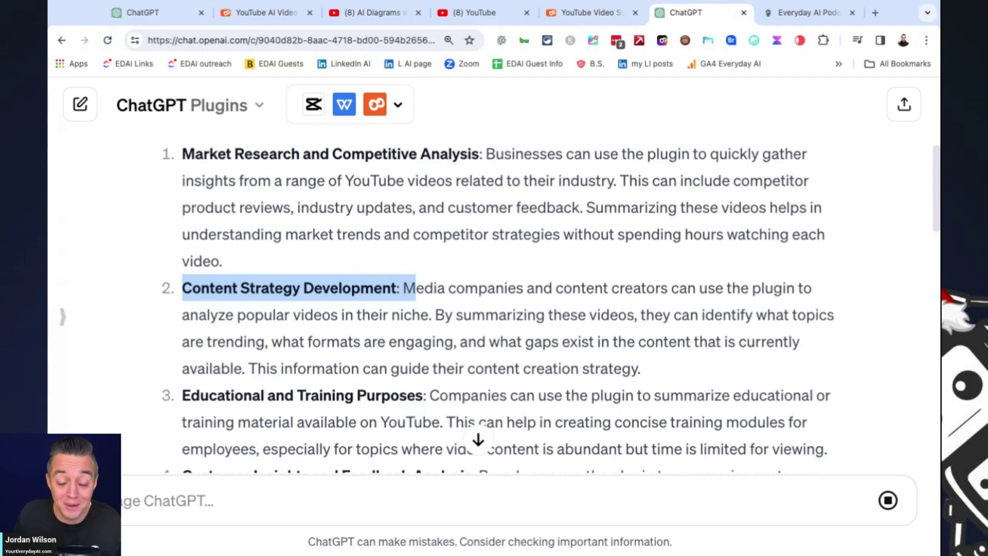
{"action": "scroll", "coordinate": [414, 255], "scroll_direction": "down", "scroll_amount": 2}
{"action": "scroll", "coordinate": [410, 243], "scroll_direction": "down", "scroll_amount": 1}
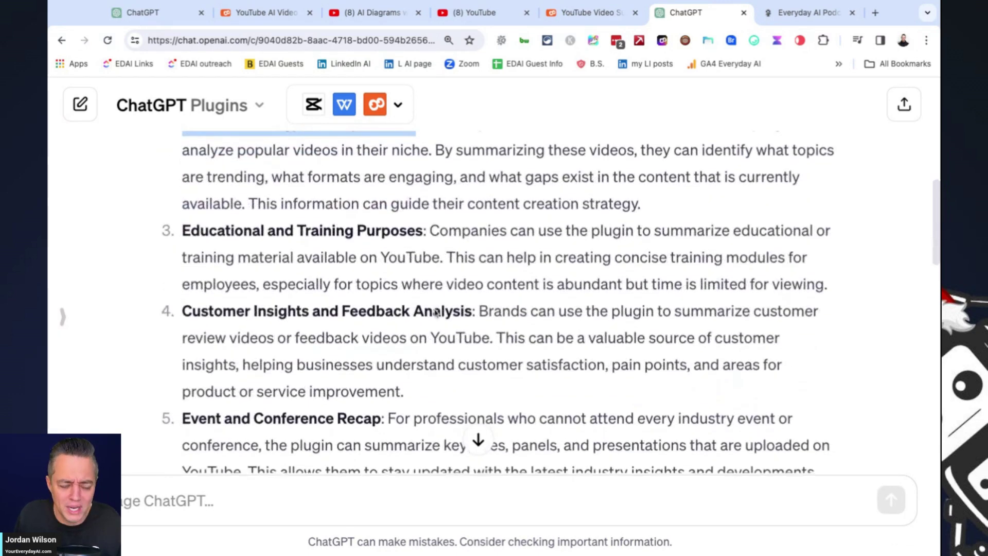
{"action": "mouse_move", "coordinate": [423, 229]}
{"action": "left_mouse_down"}
{"action": "mouse_move", "coordinate": [316, 229]}
{"action": "mouse_move", "coordinate": [182, 146]}
{"action": "mouse_move", "coordinate": [182, 229]}
{"action": "left_mouse_up"}
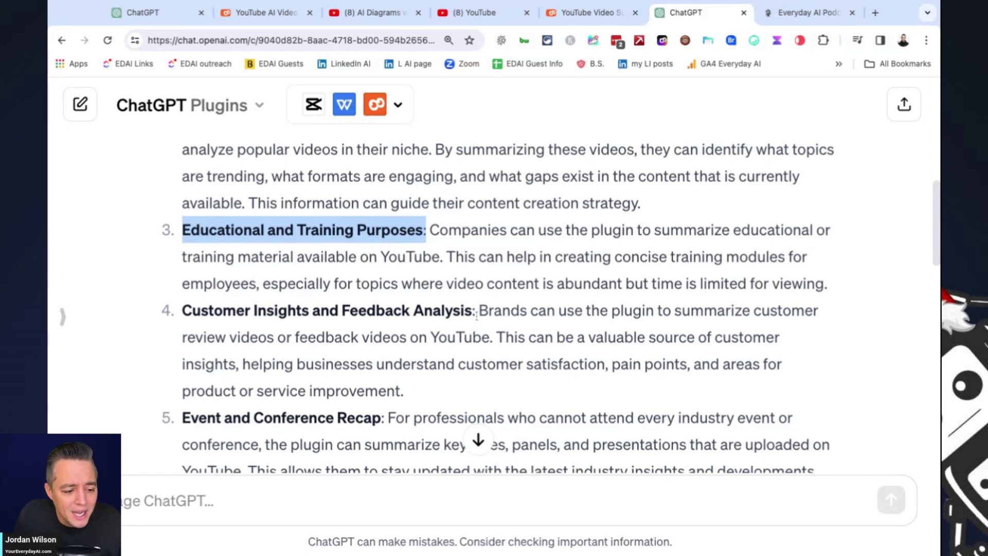
{"action": "left_click_drag", "start_coordinate": [476, 312], "coordinate": [182, 310]}
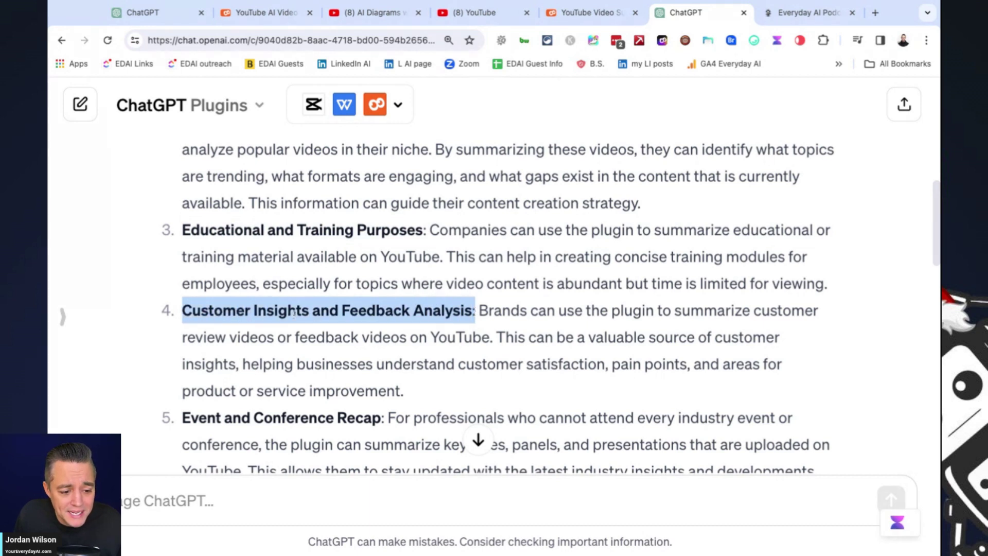
{"action": "scroll", "coordinate": [494, 350], "scroll_direction": "down", "scroll_amount": 1}
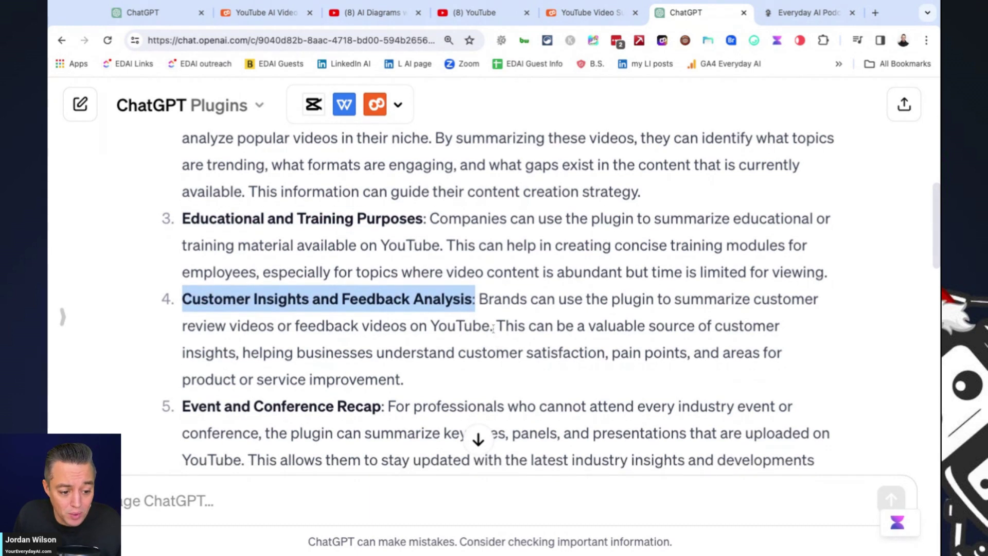
{"action": "left_click_drag", "start_coordinate": [494, 326], "coordinate": [276, 326]}
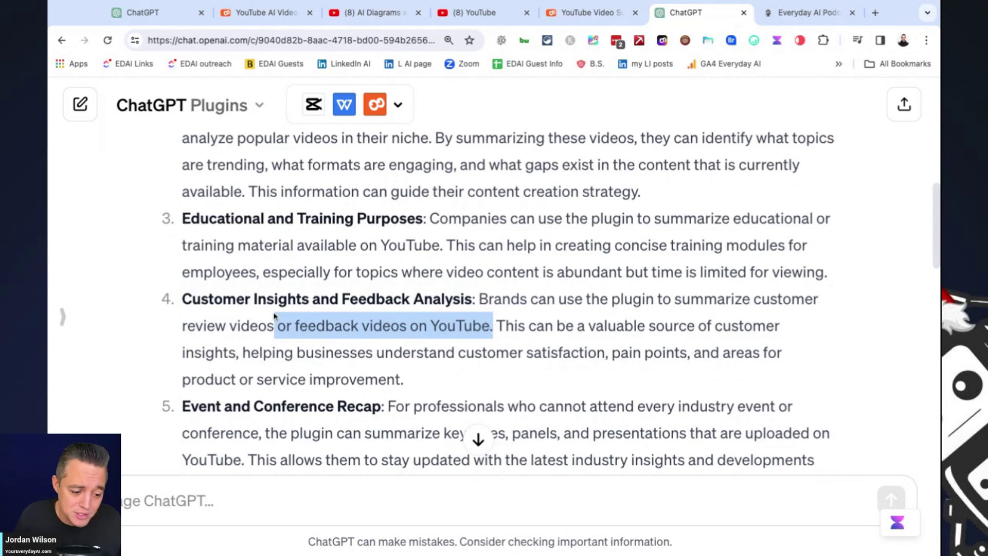
{"action": "scroll", "coordinate": [362, 322], "scroll_direction": "down", "scroll_amount": 2}
{"action": "scroll", "coordinate": [362, 322], "scroll_direction": "down", "scroll_amount": 1}
{"action": "left_click_drag", "start_coordinate": [383, 303], "coordinate": [182, 304]}
{"action": "left_click", "coordinate": [416, 322]}
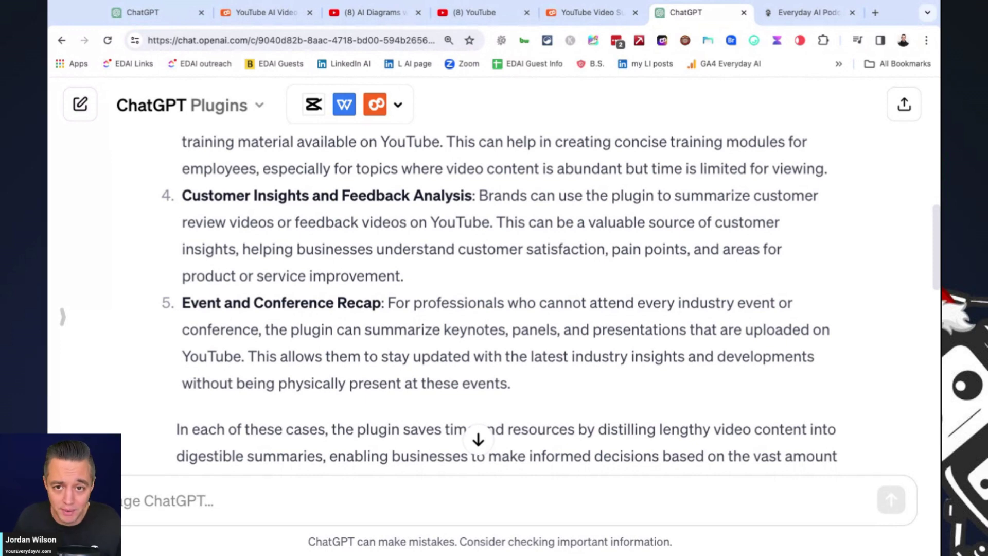
{"action": "scroll", "coordinate": [493, 299], "scroll_direction": "down", "scroll_amount": 1}
{"action": "scroll", "coordinate": [493, 300], "scroll_direction": "down", "scroll_amount": 3}
{"action": "scroll", "coordinate": [493, 299], "scroll_direction": "down", "scroll_amount": 2}
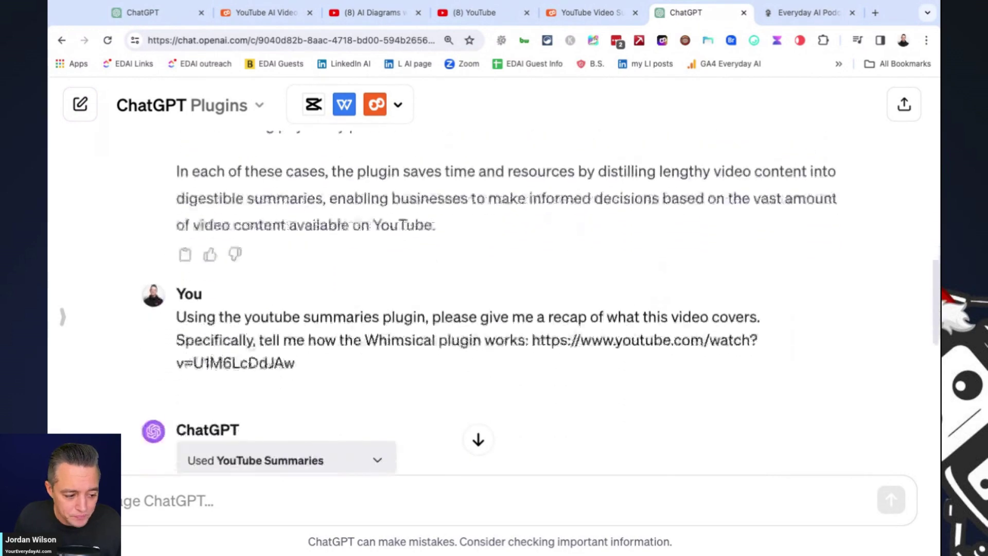
{"action": "scroll", "coordinate": [378, 311], "scroll_direction": "down", "scroll_amount": 2}
{"action": "scroll", "coordinate": [378, 311], "scroll_direction": "down", "scroll_amount": 2}
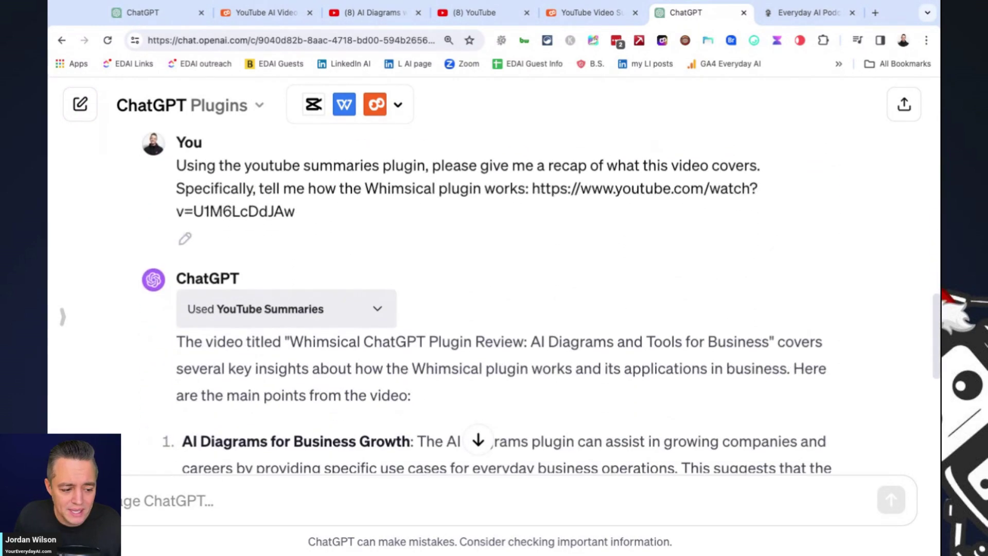
Expand the 'Used YouTube Summaries' request and response details under the Whimsical recap.
{"action": "left_click", "coordinate": [378, 311]}
{"action": "scroll", "coordinate": [371, 322], "scroll_direction": "down", "scroll_amount": 2}
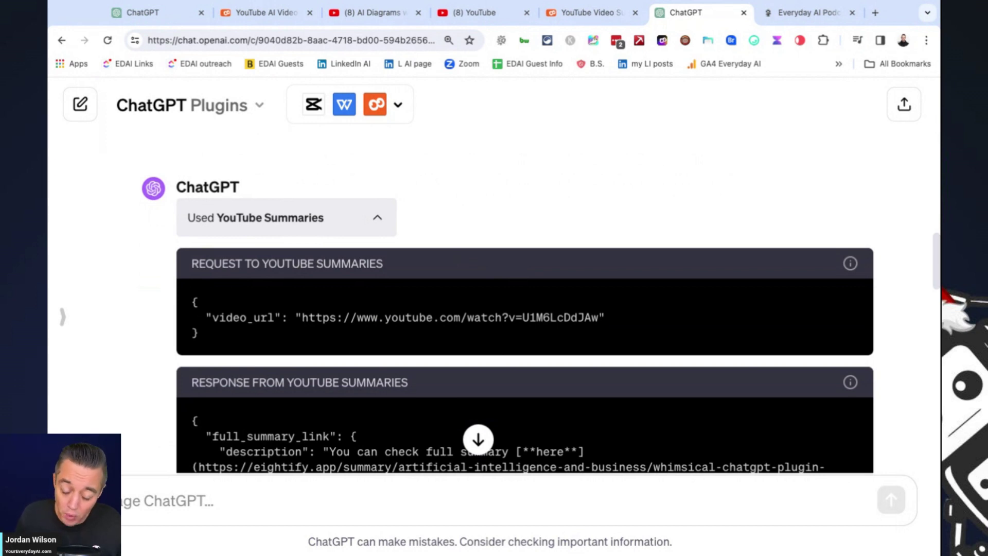
Collapse the plugin details and select the recap's first point and the word 'streamline'.
{"action": "left_click", "coordinate": [376, 232]}
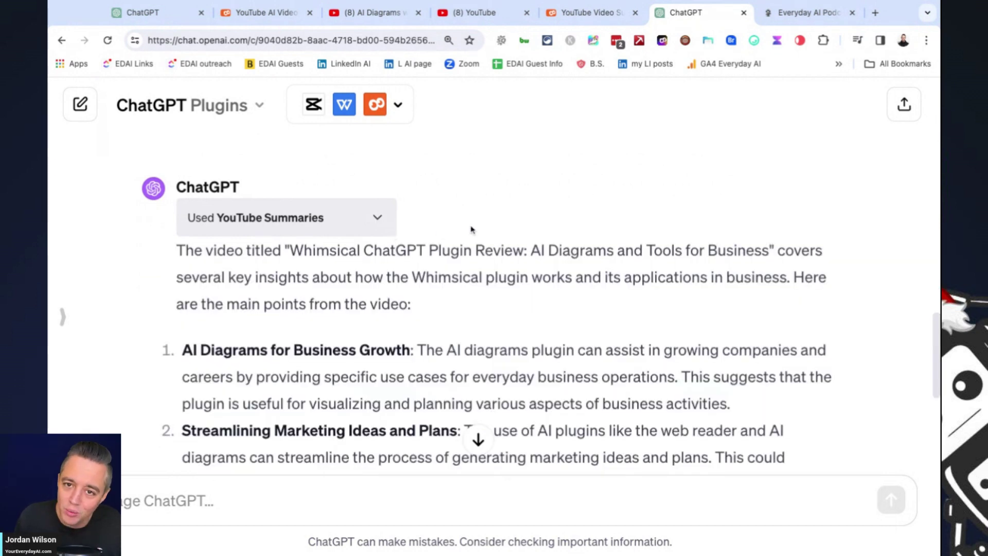
{"action": "scroll", "coordinate": [460, 307], "scroll_direction": "down", "scroll_amount": 2}
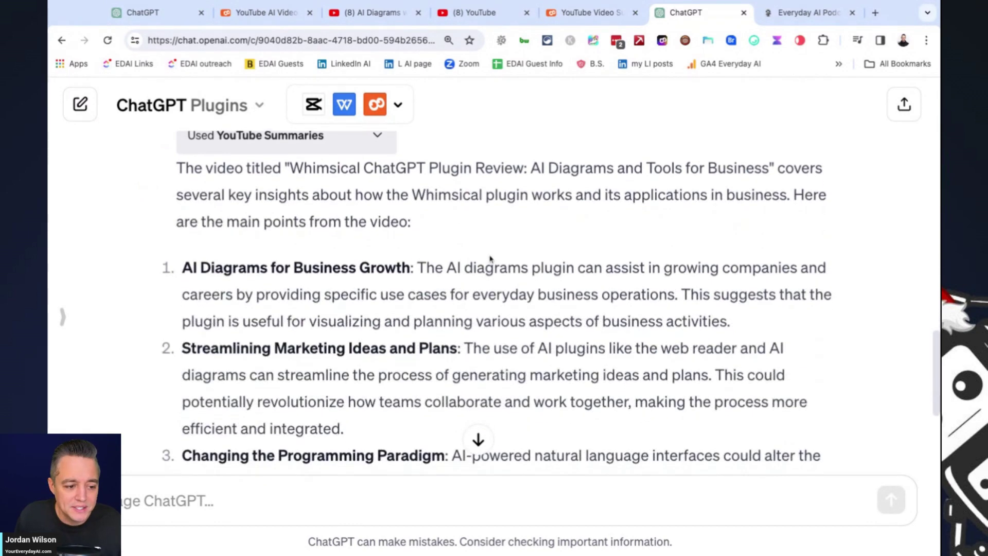
{"action": "triple_click", "coordinate": [252, 271]}
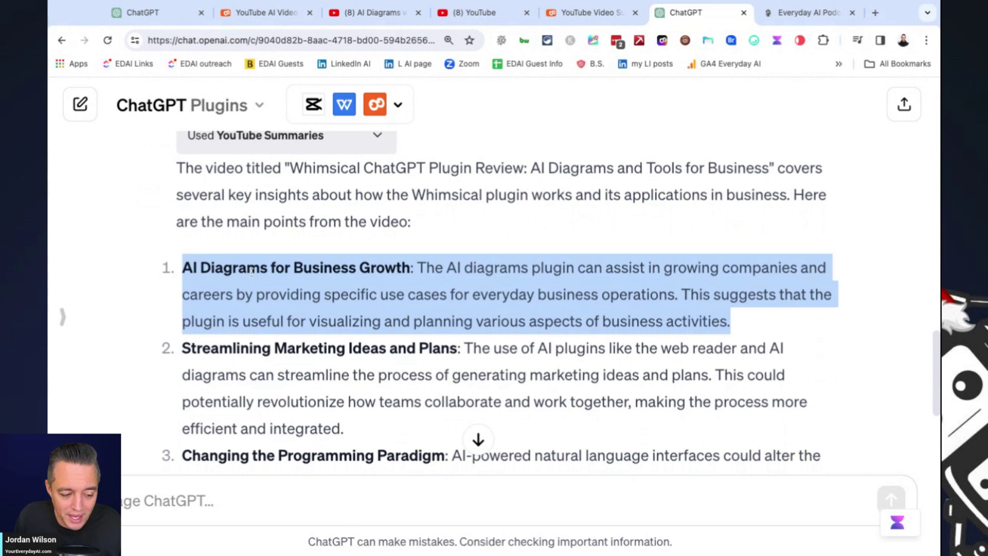
{"action": "double_click", "coordinate": [322, 374]}
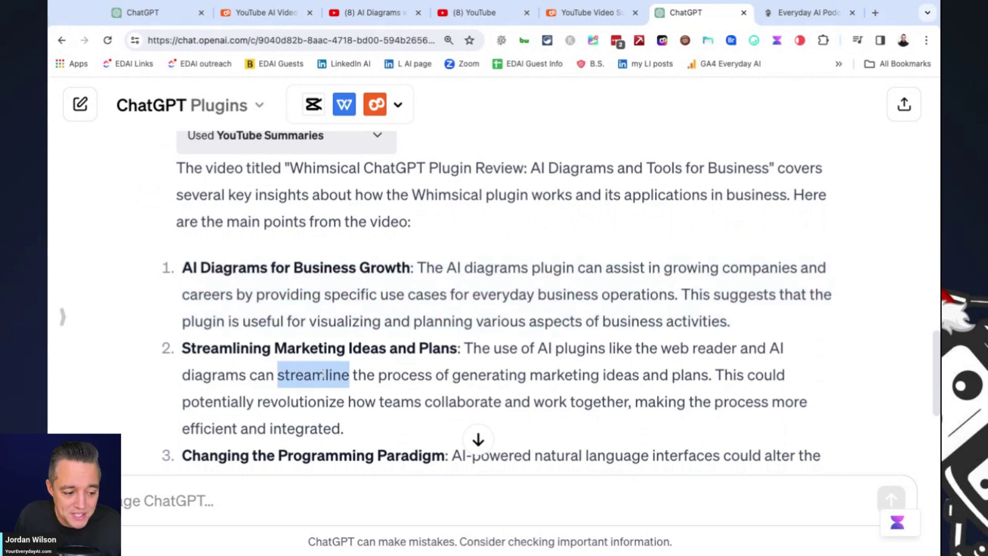
{"action": "left_click", "coordinate": [319, 357]}
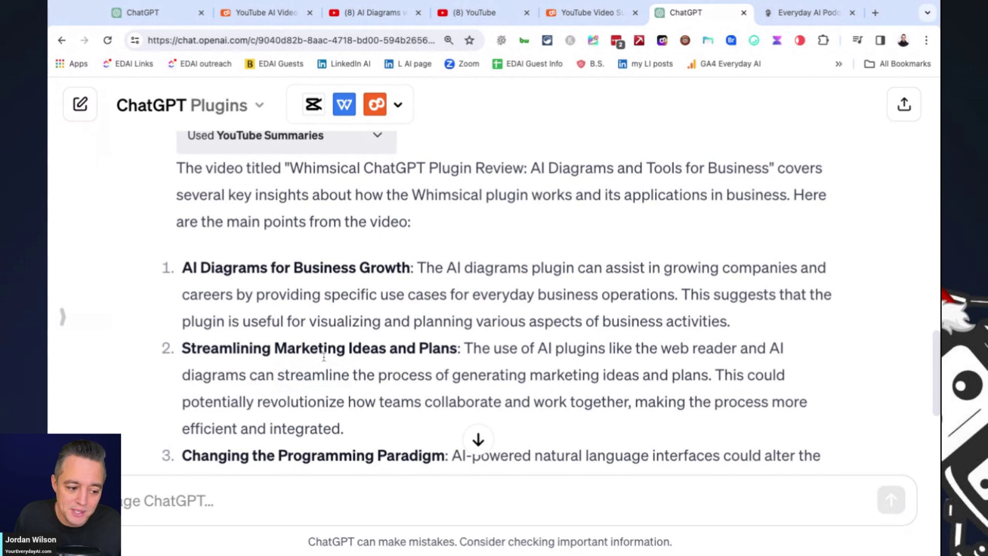
{"action": "scroll", "coordinate": [321, 356], "scroll_direction": "down", "scroll_amount": 1}
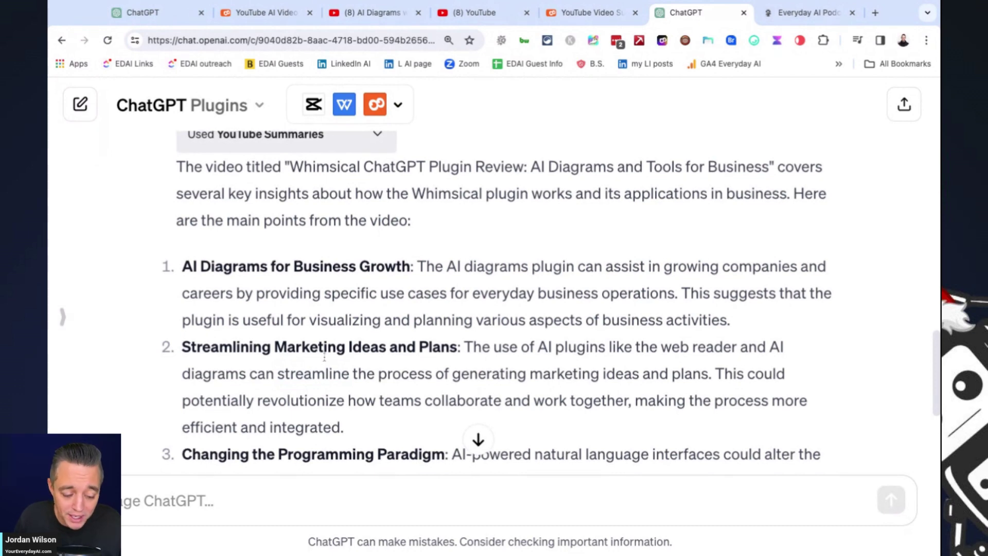
{"action": "scroll", "coordinate": [206, 284], "scroll_direction": "down", "scroll_amount": 1}
{"action": "scroll", "coordinate": [206, 284], "scroll_direction": "down", "scroll_amount": 2}
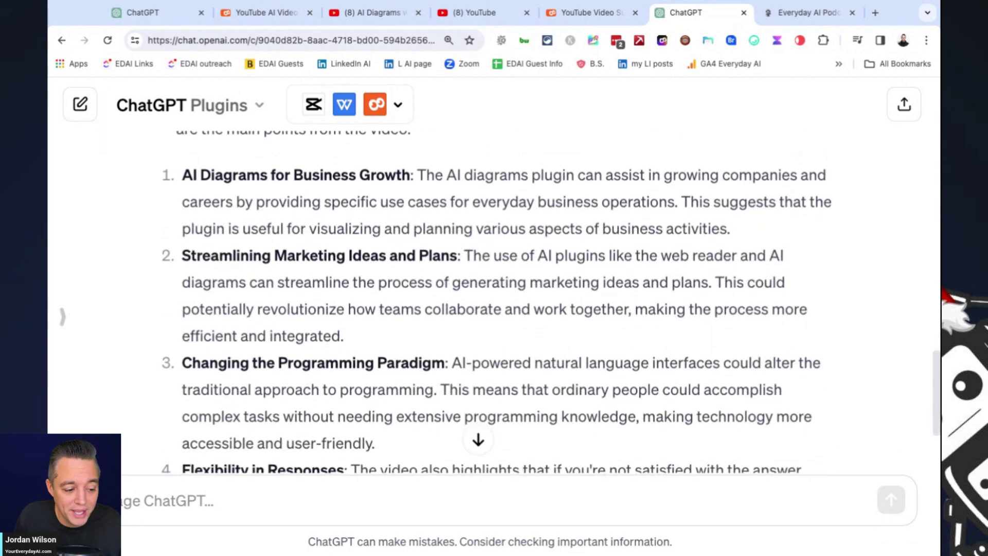
{"action": "scroll", "coordinate": [205, 285], "scroll_direction": "down", "scroll_amount": 2}
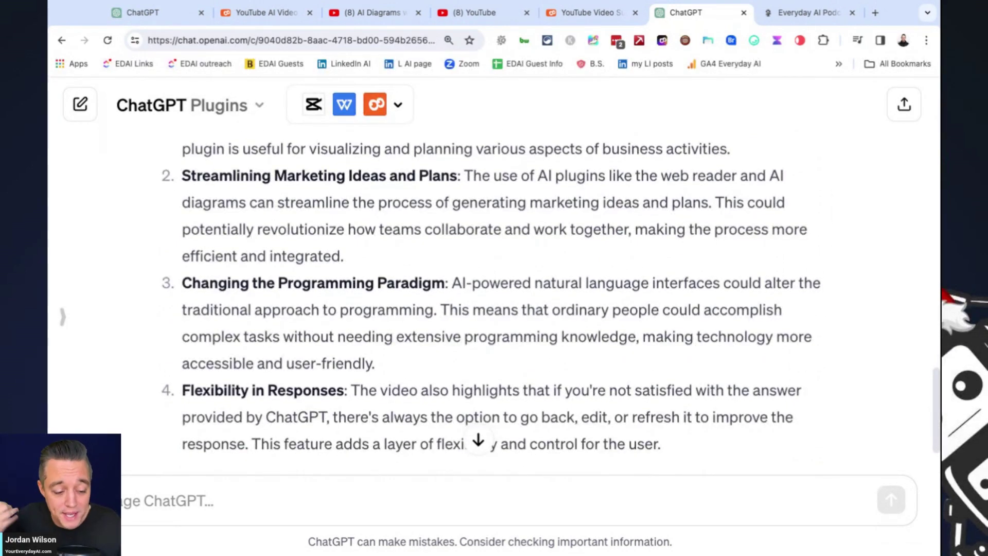
{"action": "scroll", "coordinate": [357, 340], "scroll_direction": "down", "scroll_amount": 2}
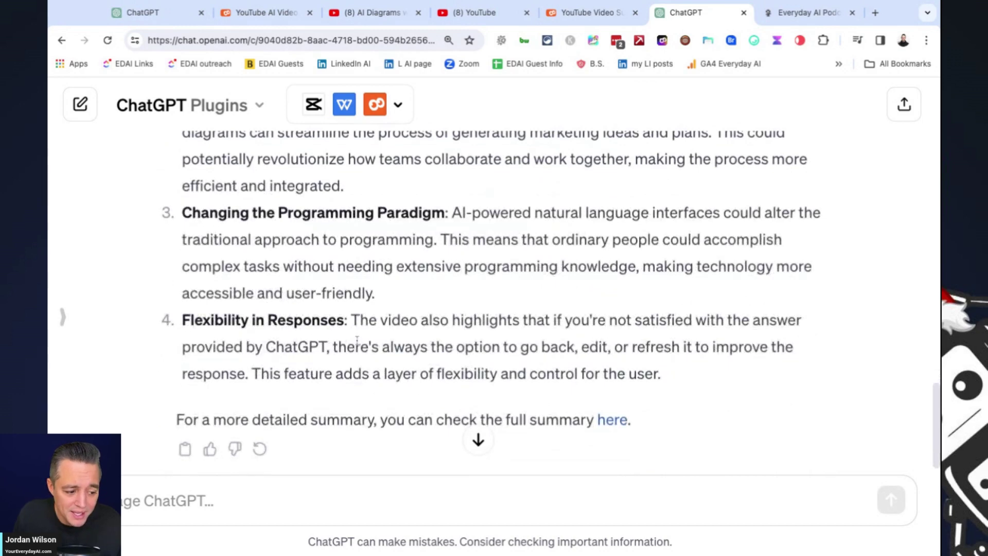
{"action": "scroll", "coordinate": [357, 340], "scroll_direction": "down", "scroll_amount": 1}
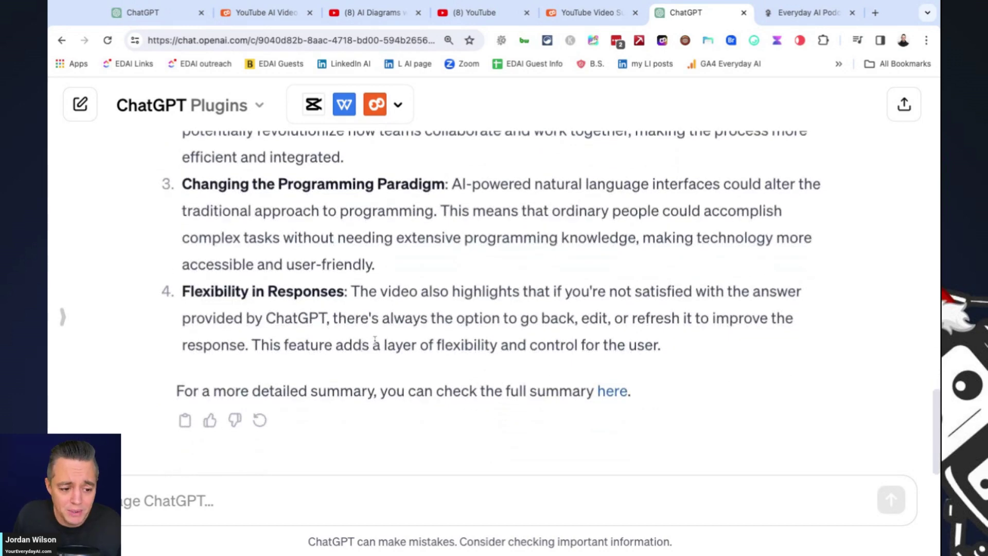
{"action": "scroll", "coordinate": [374, 340], "scroll_direction": "up", "scroll_amount": 3}
{"action": "scroll", "coordinate": [374, 340], "scroll_direction": "up", "scroll_amount": 2}
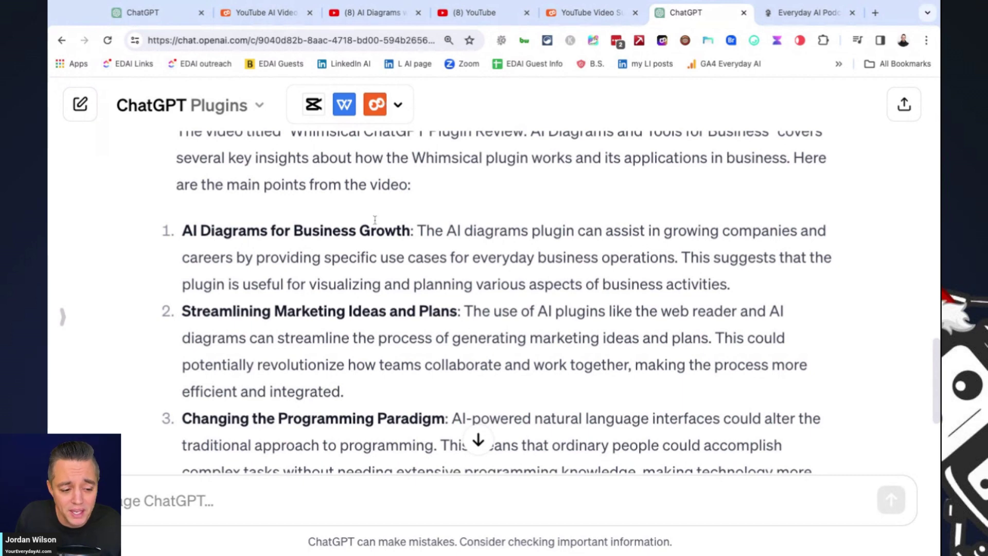
{"action": "scroll", "coordinate": [389, 246], "scroll_direction": "down", "scroll_amount": 3}
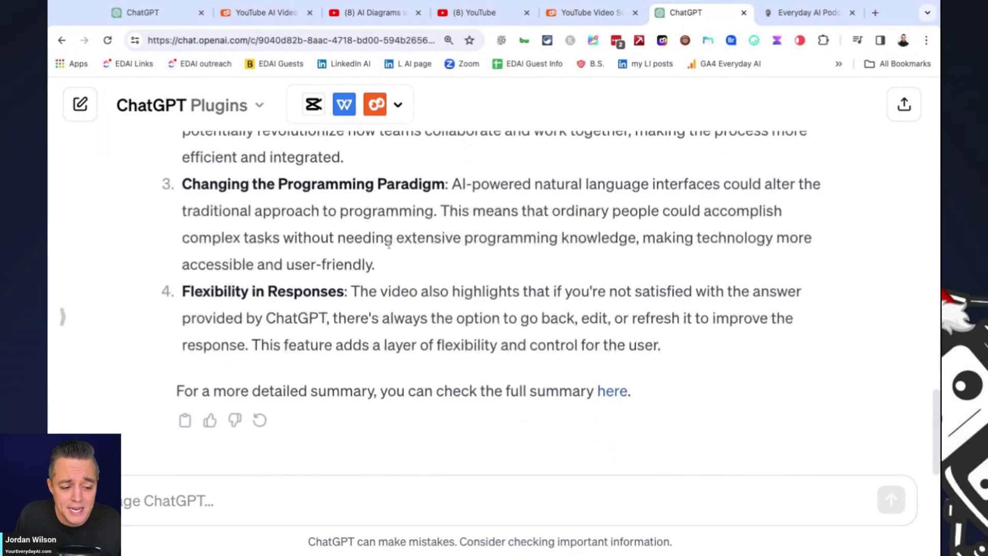
Open the full Eightify summary of the Whimsical plugin review from the 'here' link.
{"action": "left_click", "coordinate": [611, 392]}
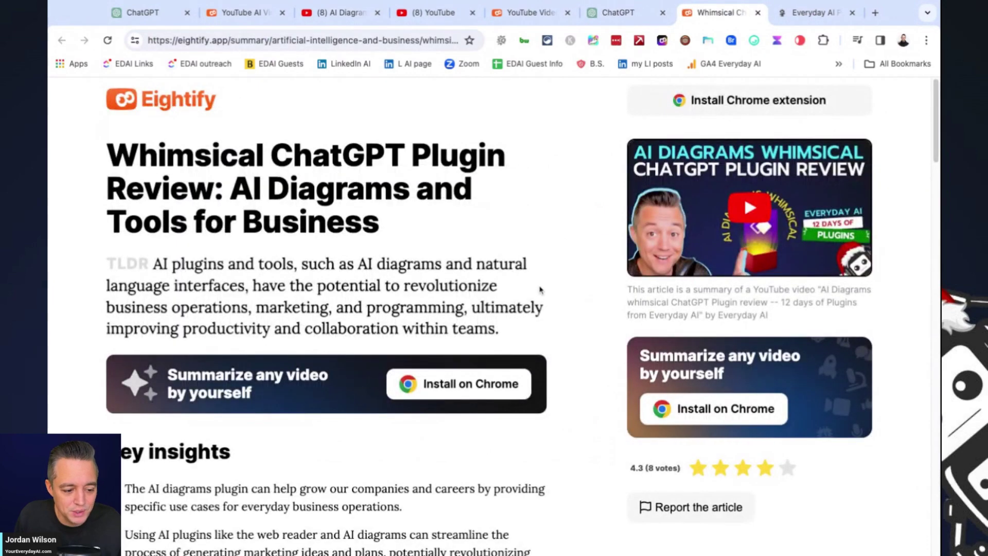
{"action": "scroll", "coordinate": [537, 309], "scroll_direction": "down", "scroll_amount": 3}
{"action": "scroll", "coordinate": [514, 297], "scroll_direction": "down", "scroll_amount": 3}
{"action": "scroll", "coordinate": [515, 300], "scroll_direction": "down", "scroll_amount": 3}
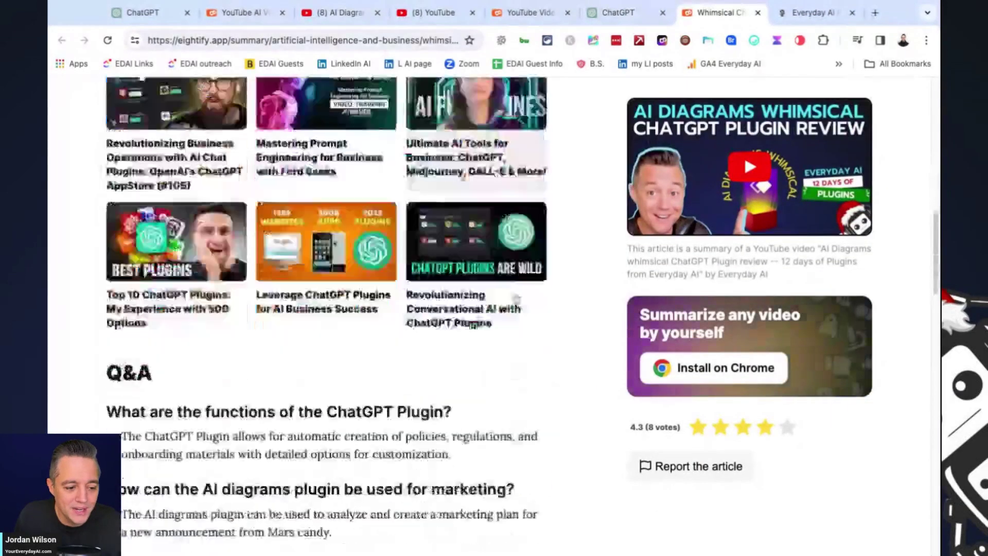
{"action": "scroll", "coordinate": [515, 300], "scroll_direction": "down", "scroll_amount": 5}
{"action": "scroll", "coordinate": [522, 293], "scroll_direction": "up", "scroll_amount": 15}
{"action": "scroll", "coordinate": [523, 296], "scroll_direction": "down", "scroll_amount": 1}
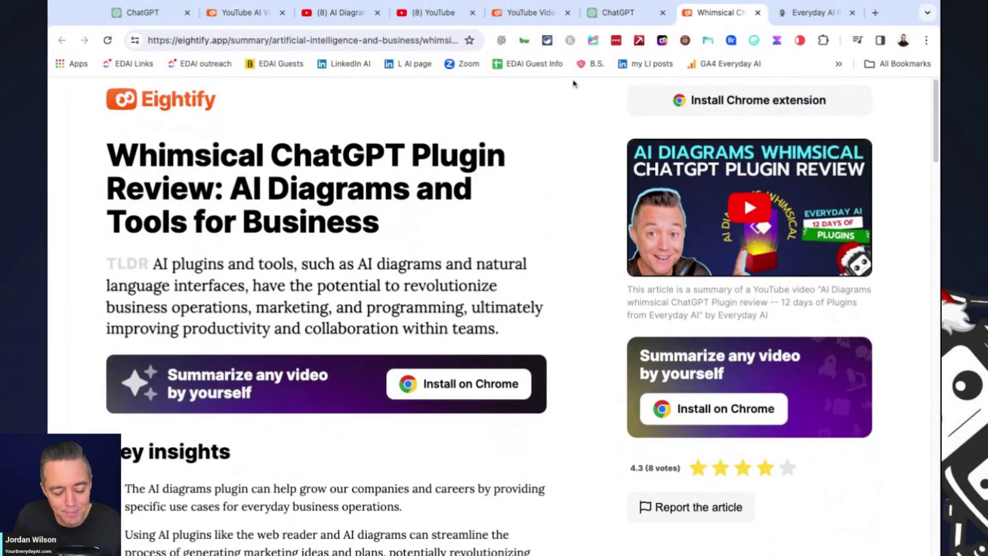
Return to the ChatGPT tab with the Whimsical recap prompt and its reply.
{"action": "left_click", "coordinate": [606, 14]}
{"action": "scroll", "coordinate": [610, 247], "scroll_direction": "up", "scroll_amount": 5}
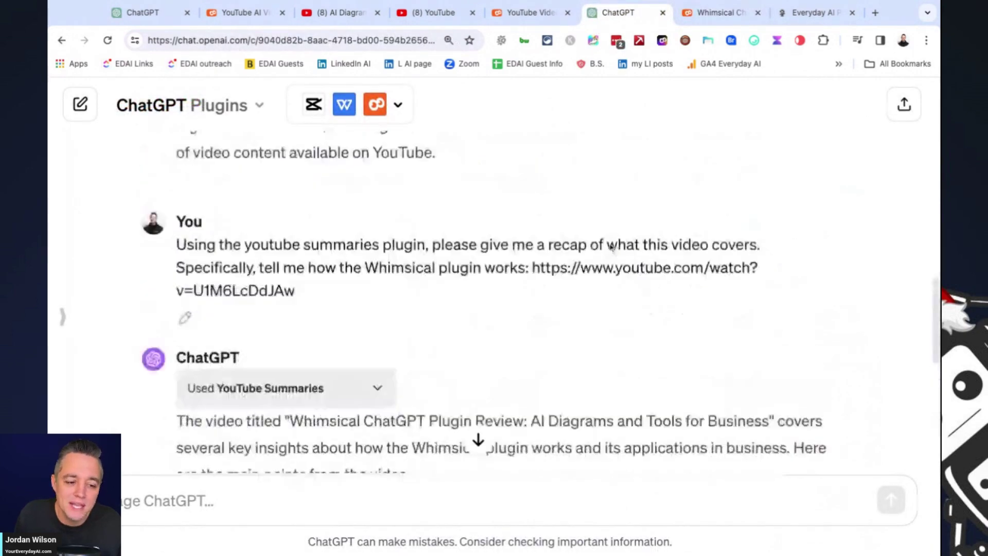
{"action": "scroll", "coordinate": [610, 246], "scroll_direction": "up", "scroll_amount": 3}
{"action": "scroll", "coordinate": [613, 284], "scroll_direction": "down", "scroll_amount": 1}
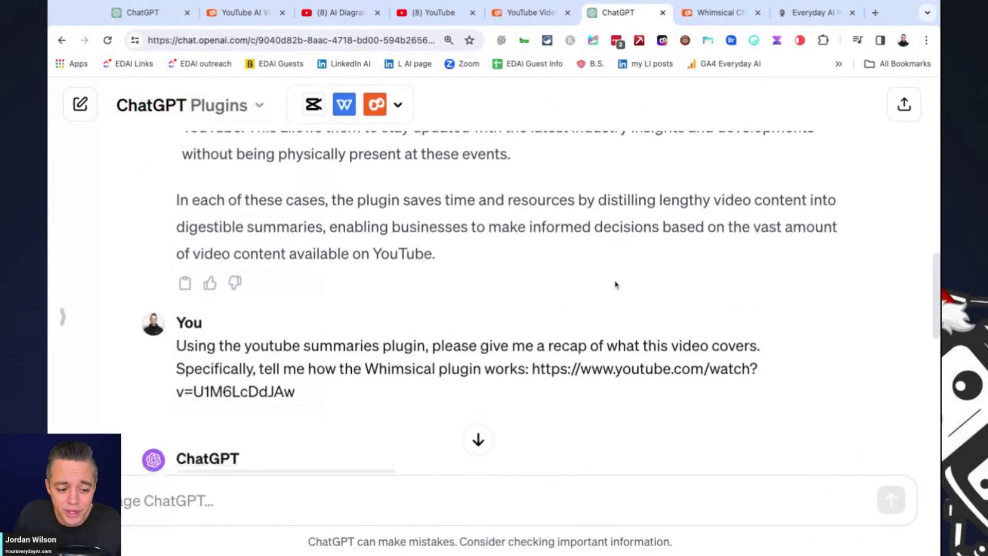
{"action": "scroll", "coordinate": [614, 285], "scroll_direction": "down", "scroll_amount": 3}
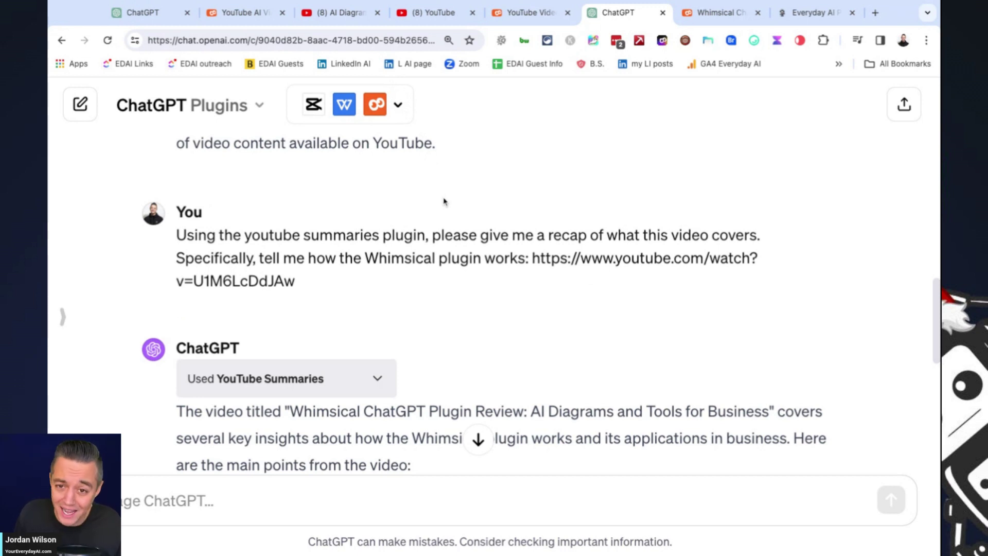
Bring up the youreverydayai.com home page from its browser tab.
{"action": "left_click", "coordinate": [815, 13]}
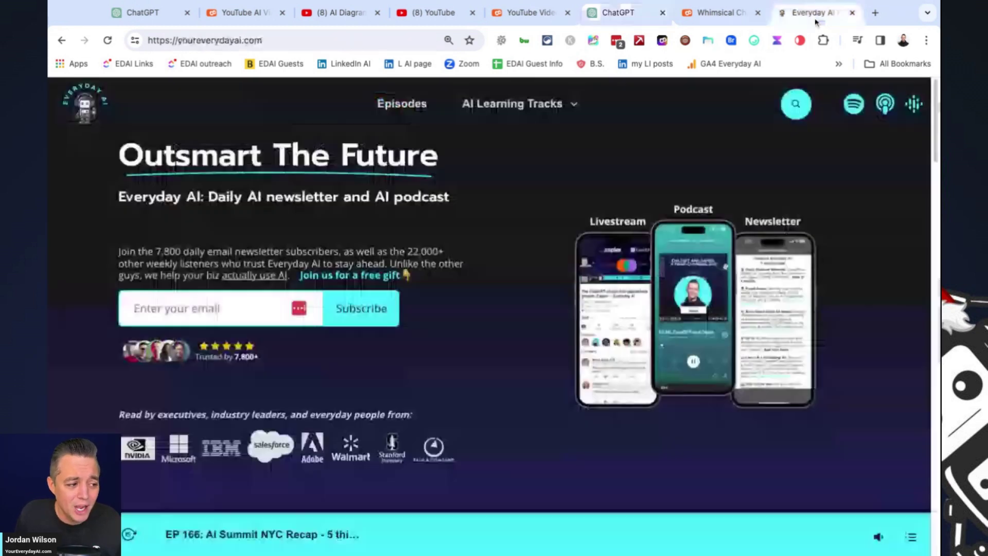